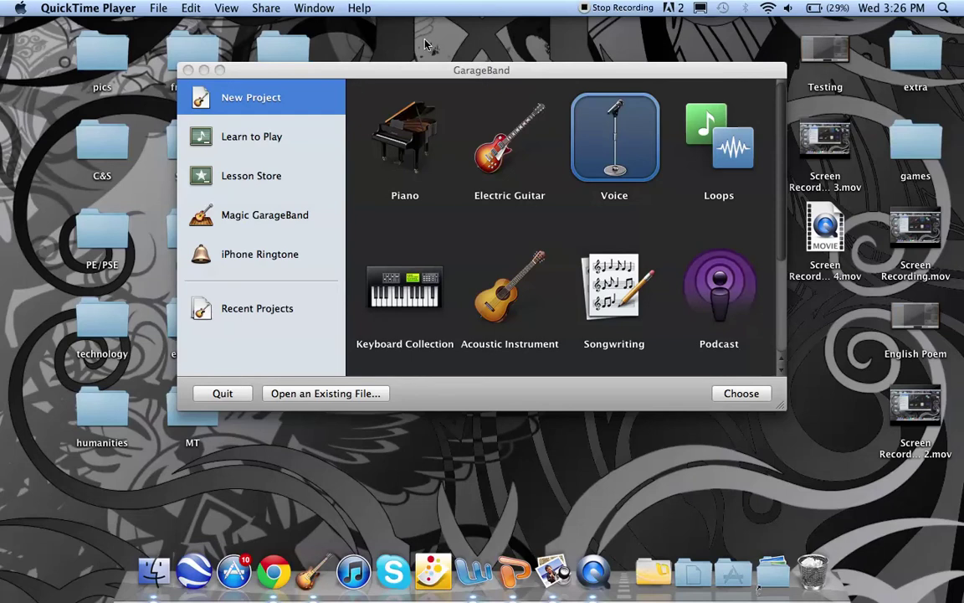
Step: Lower the system volume, search Spotlight for 'garage band', then clear the query
key(XF86AudioLowerVolume)
key(XF86AudioLowerVolume)
key(XF86AudioLowerVolume)
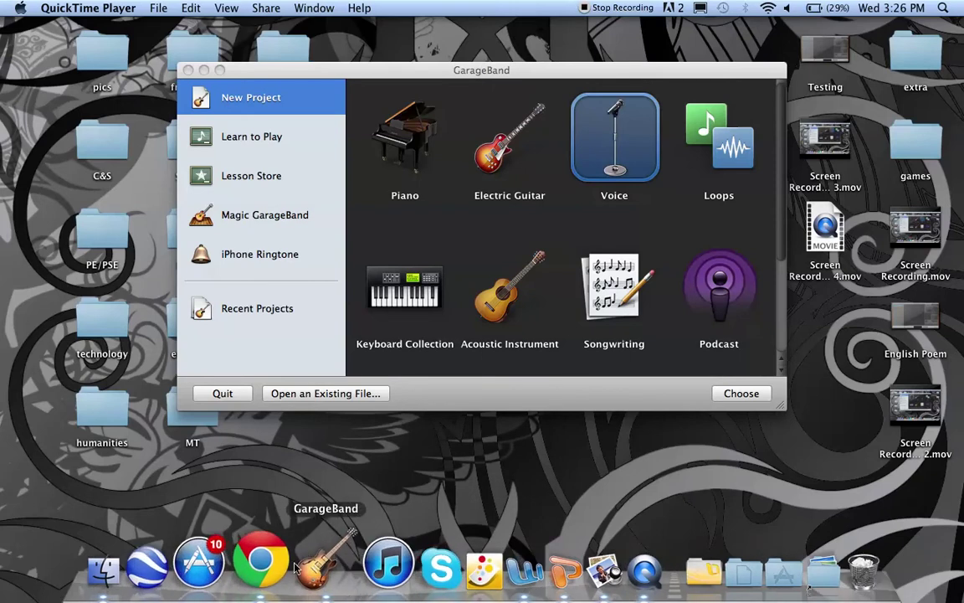
click(944, 8)
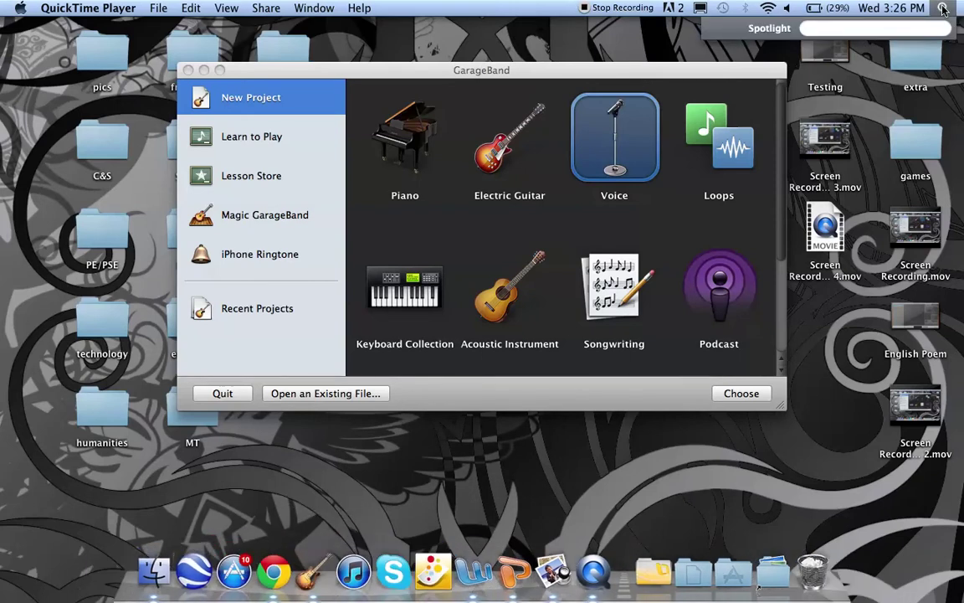
text(garage)
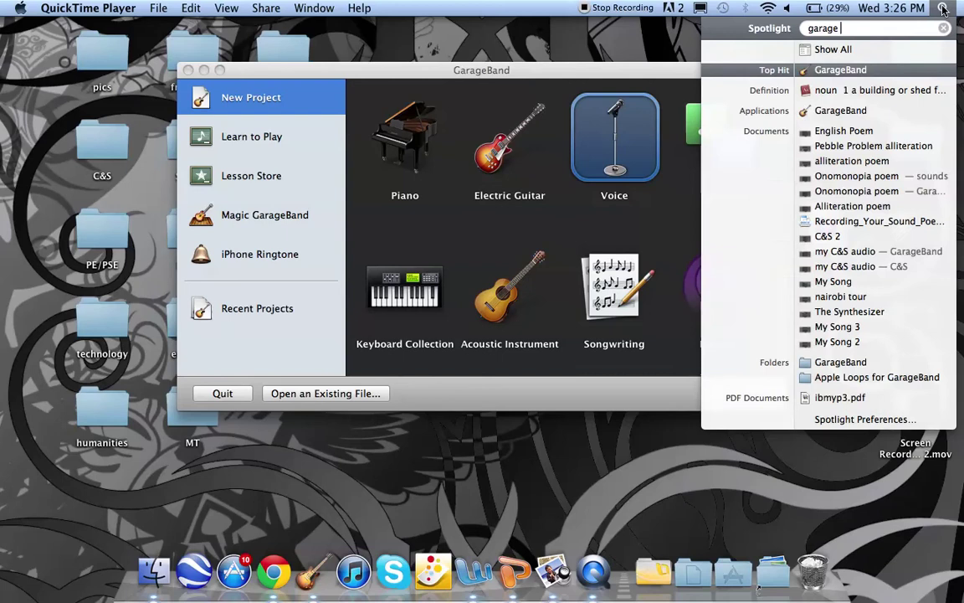
text( band)
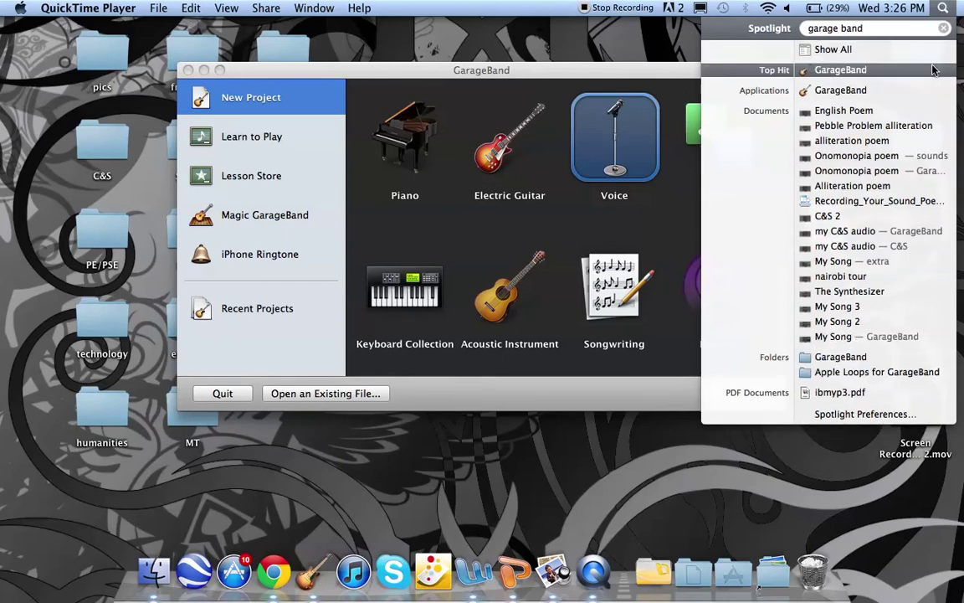
key(Escape)
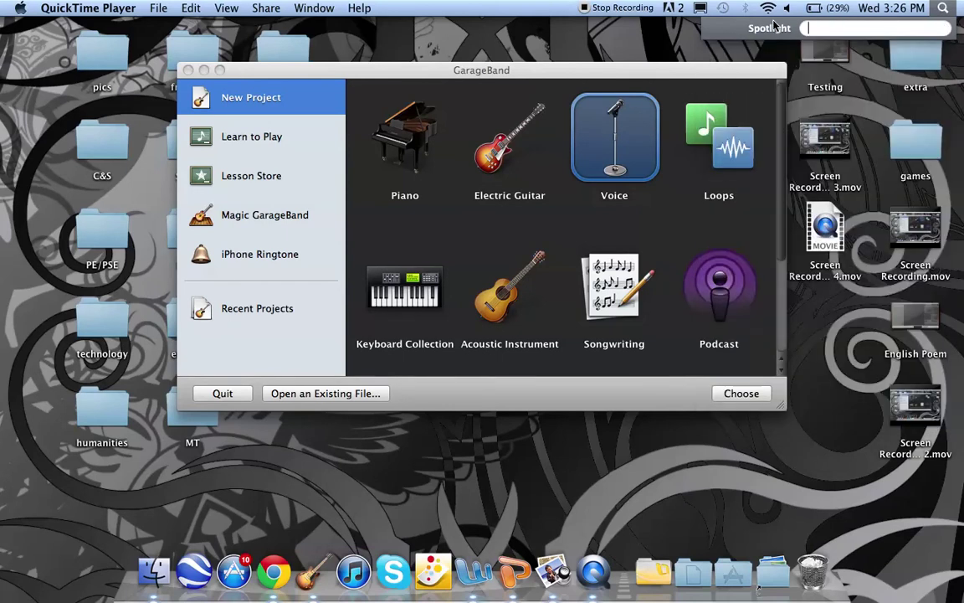
click(596, 75)
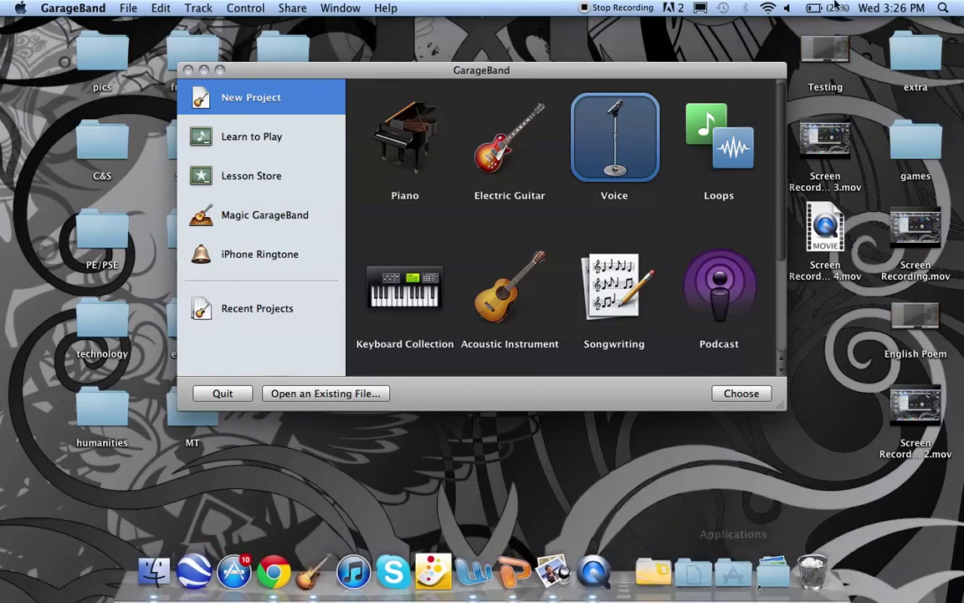
click(944, 7)
click(625, 52)
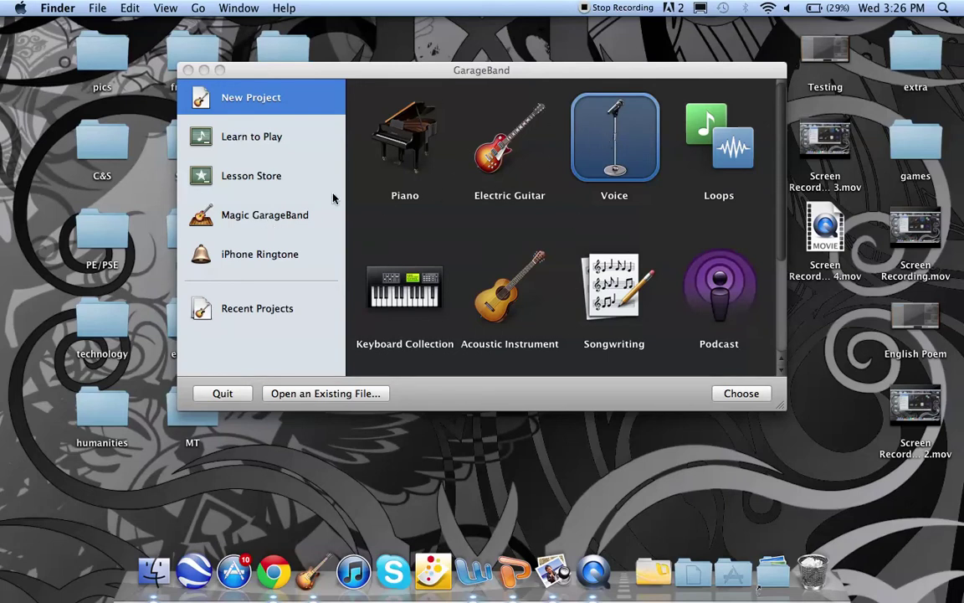
Step: Create a new project from the Voice template named 'Testing song'
double_click(624, 135)
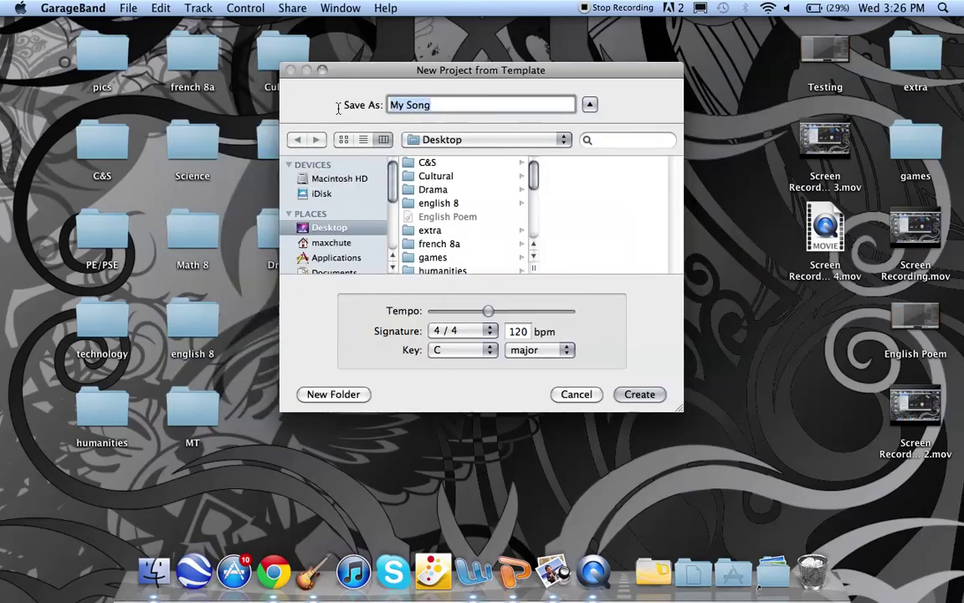
text(Test)
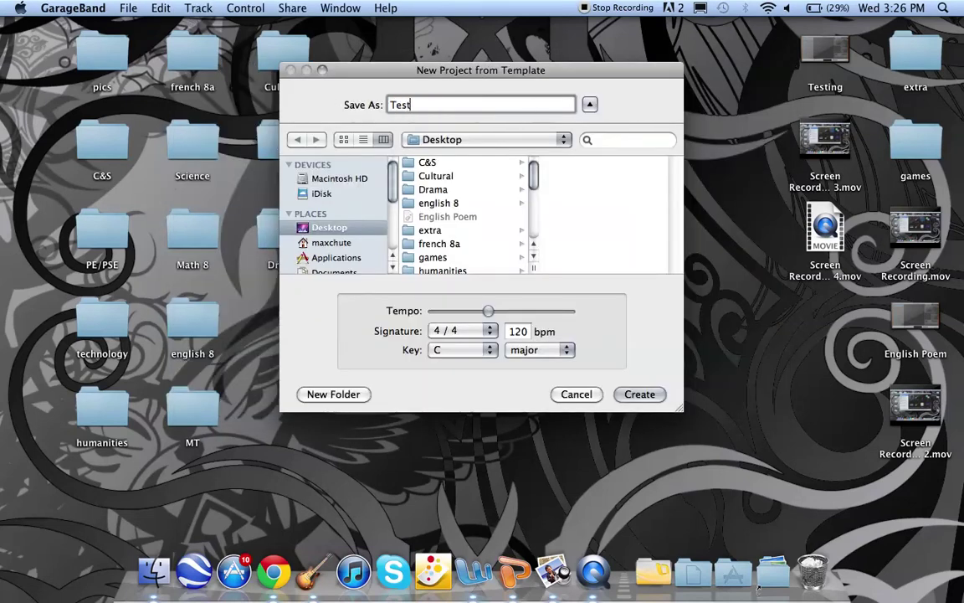
text(ing song)
click(640, 394)
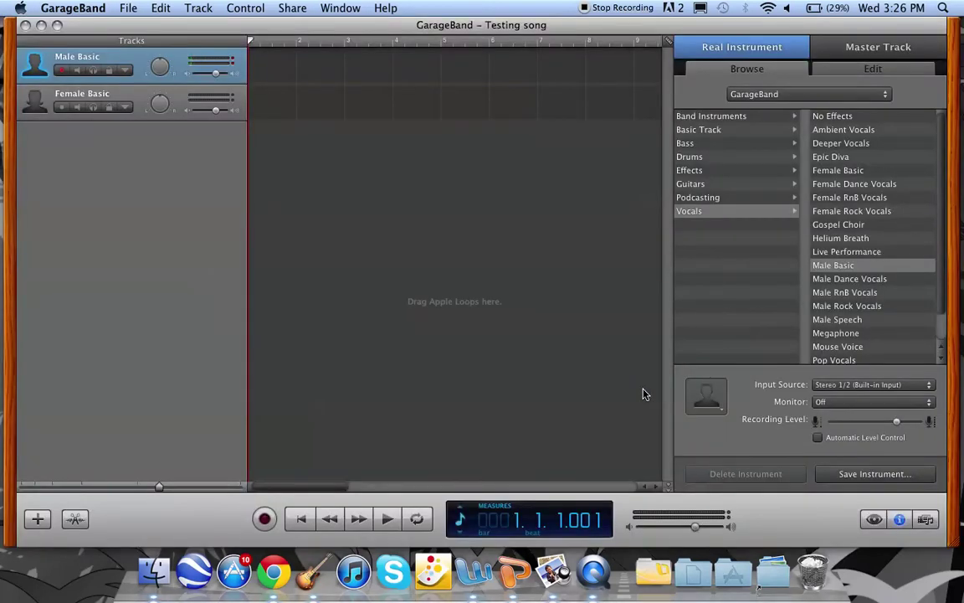
Step: Test playback, return the playhead to bar 1, and enable monitoring on Male Basic but not Female Basic
key(space)
drag(259, 47, 248, 47)
click(92, 71)
click(108, 70)
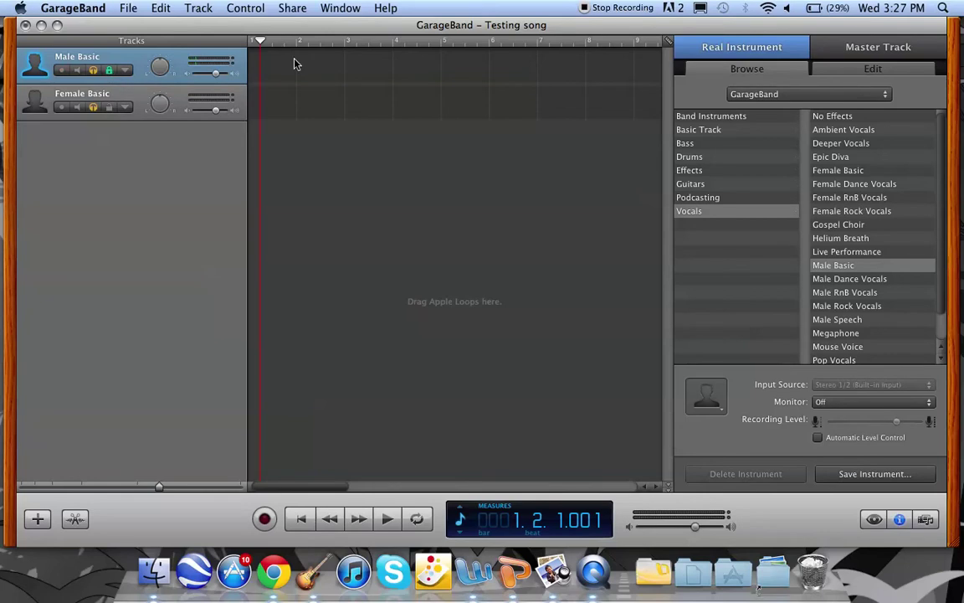
click(109, 70)
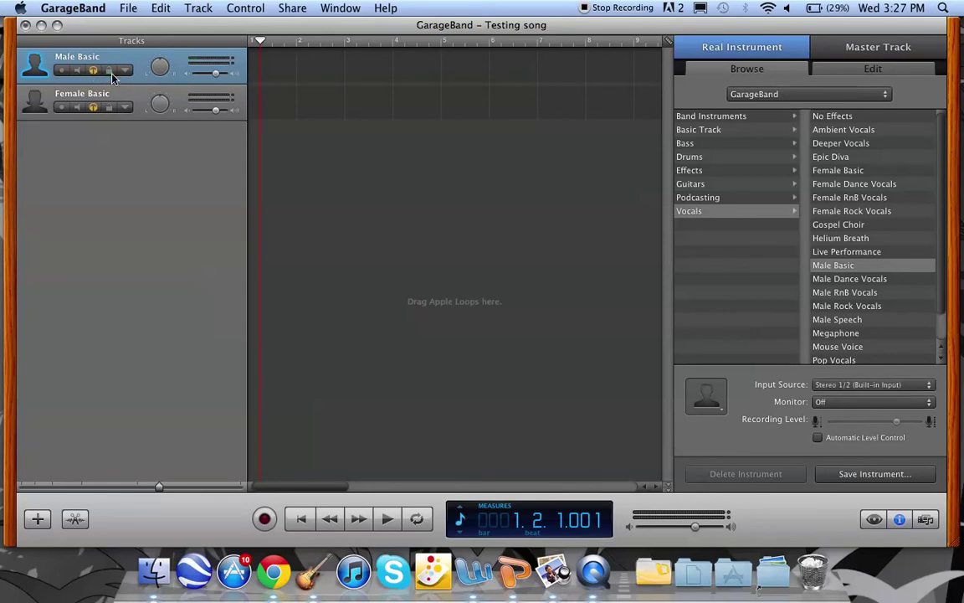
click(109, 71)
click(109, 70)
click(93, 107)
Step: Arm the Male Basic track and record a short vocal take
click(61, 72)
click(265, 520)
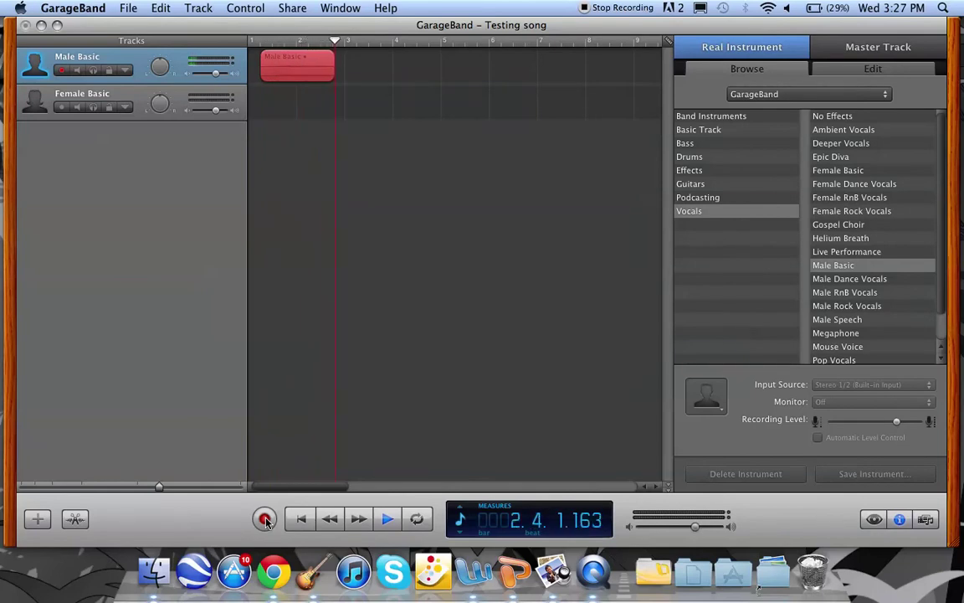
click(265, 520)
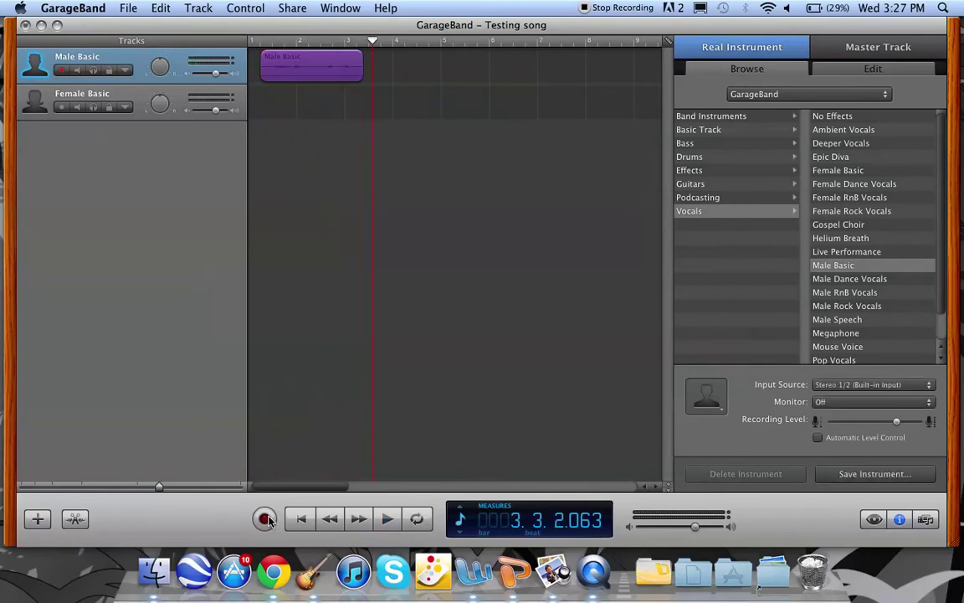
Step: Play the new take back from the start, adjusting the system volume
click(252, 43)
key(space)
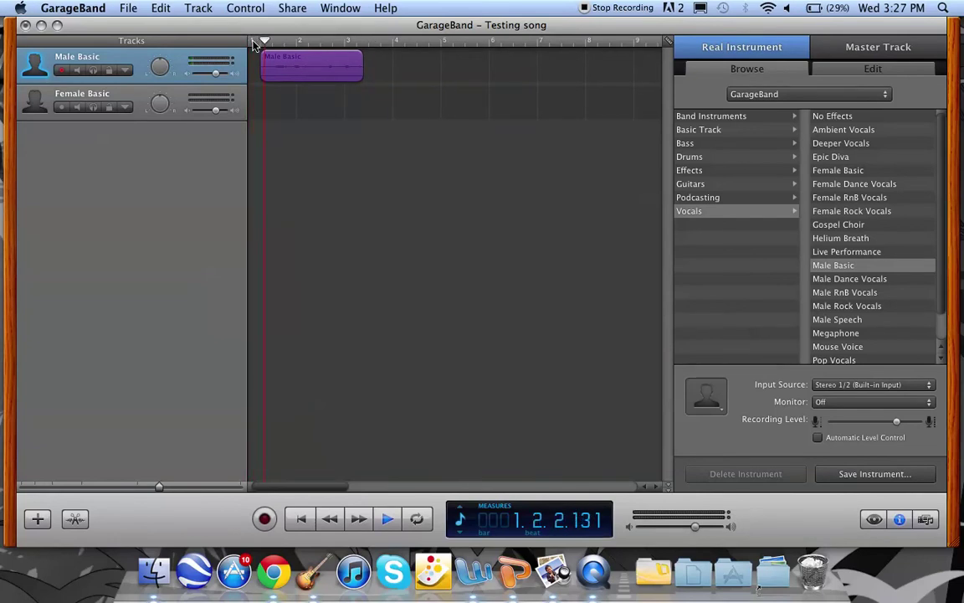
key(space)
click(253, 42)
key(XF86AudioRaiseVolume)
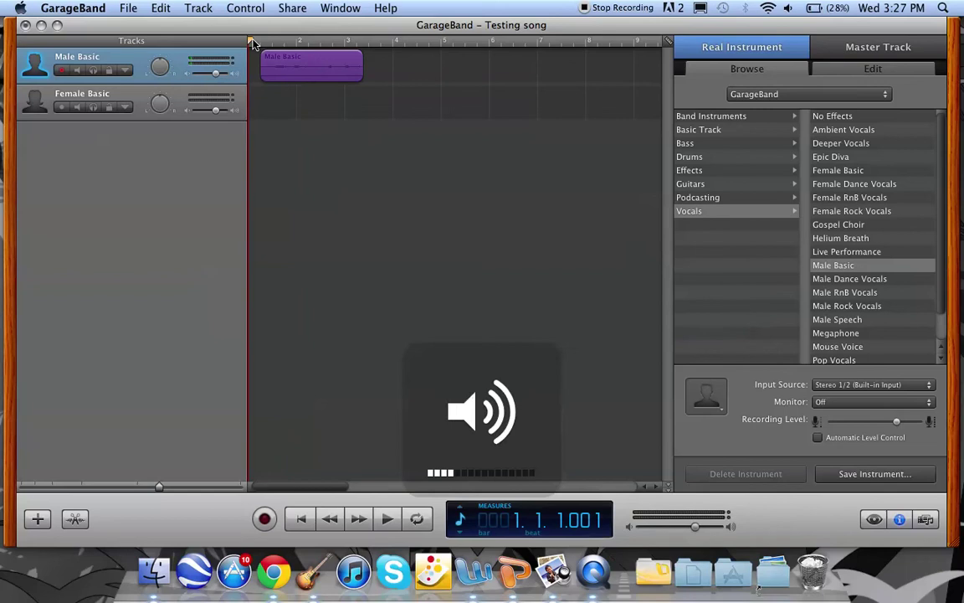
key(space)
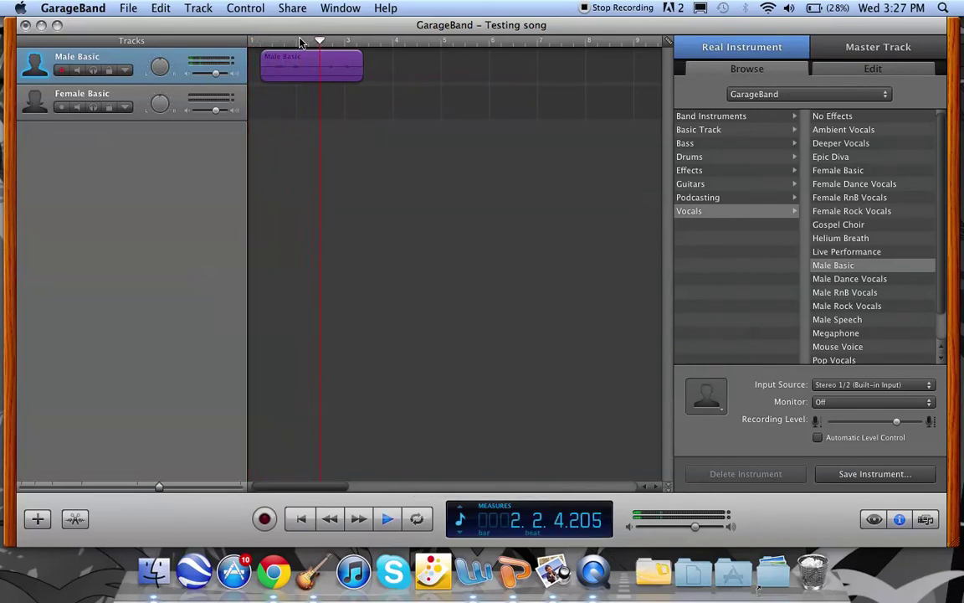
key(space)
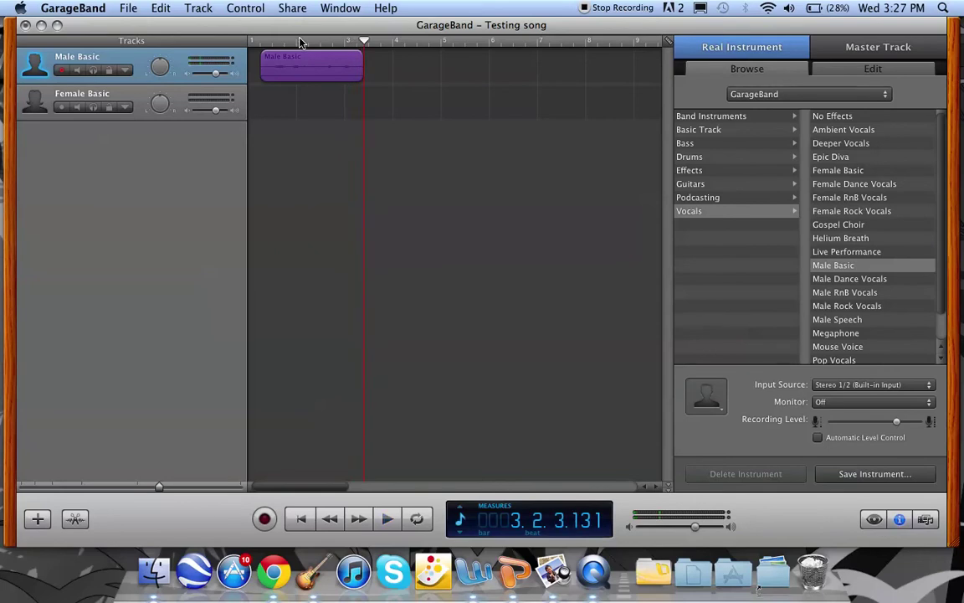
click(351, 41)
key(XF86AudioRaiseVolume)
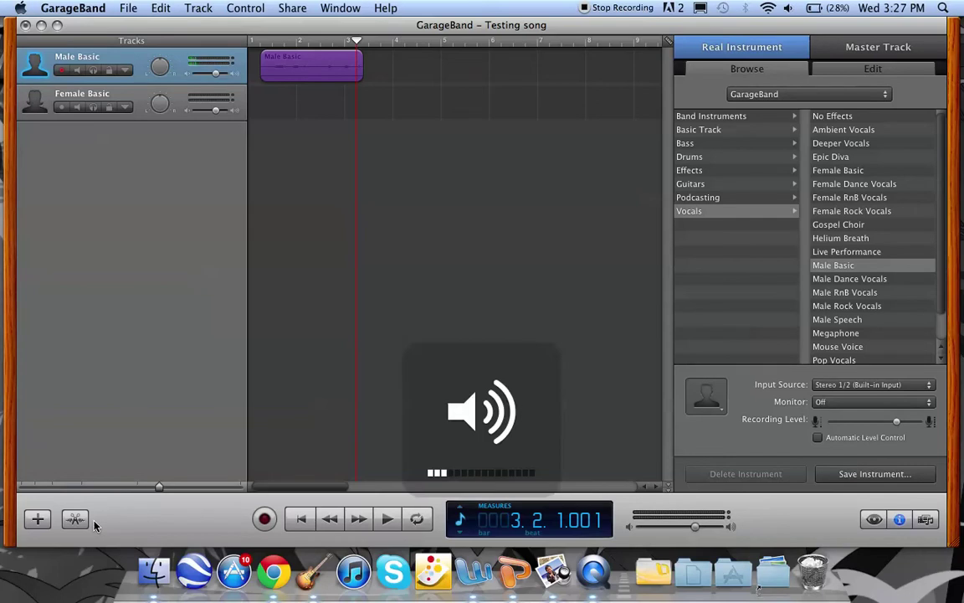
Step: In the region editor, trim the end of the recorded take and check it by playback
click(75, 519)
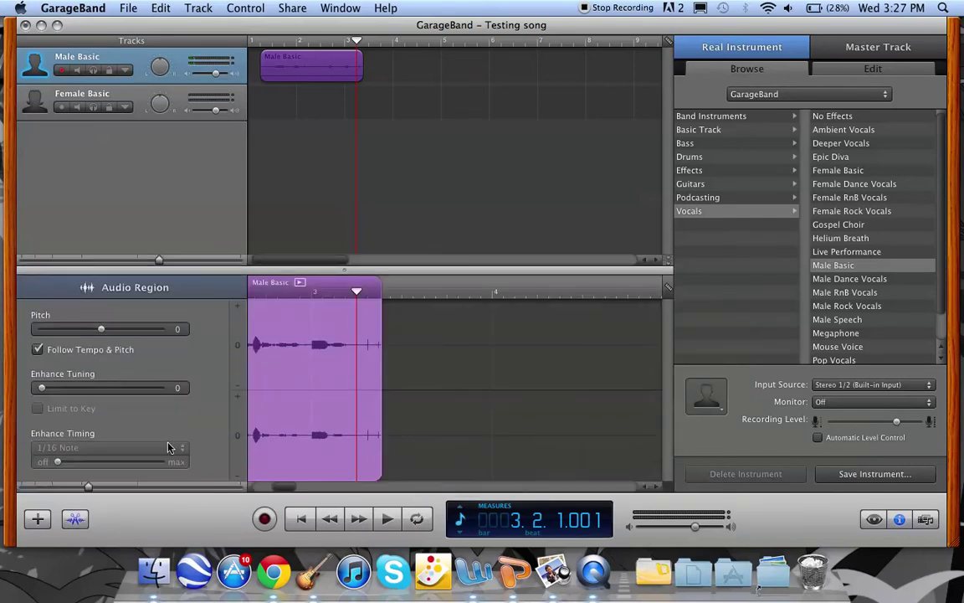
drag(422, 357, 301, 359)
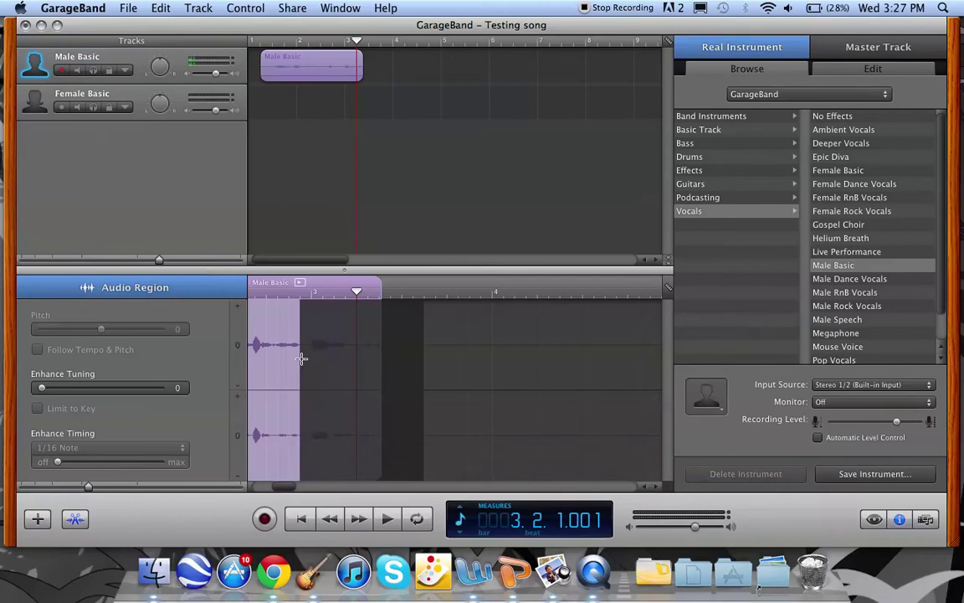
key(Delete)
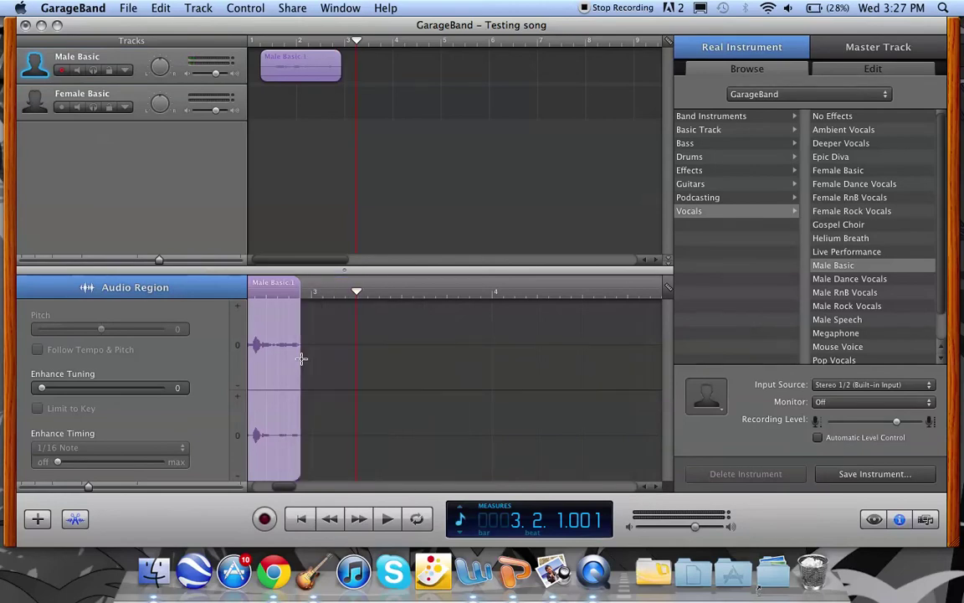
click(299, 45)
key(space)
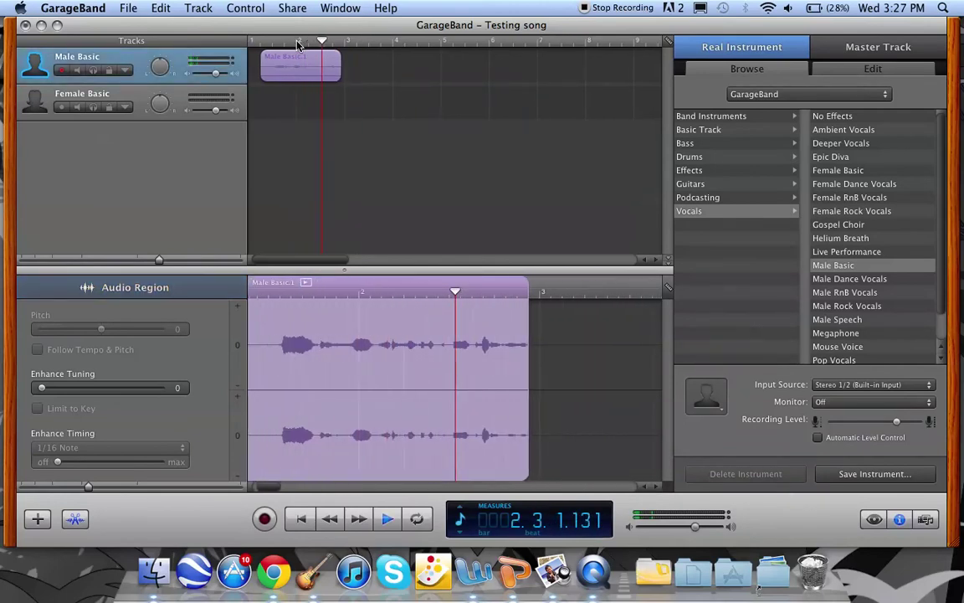
key(space)
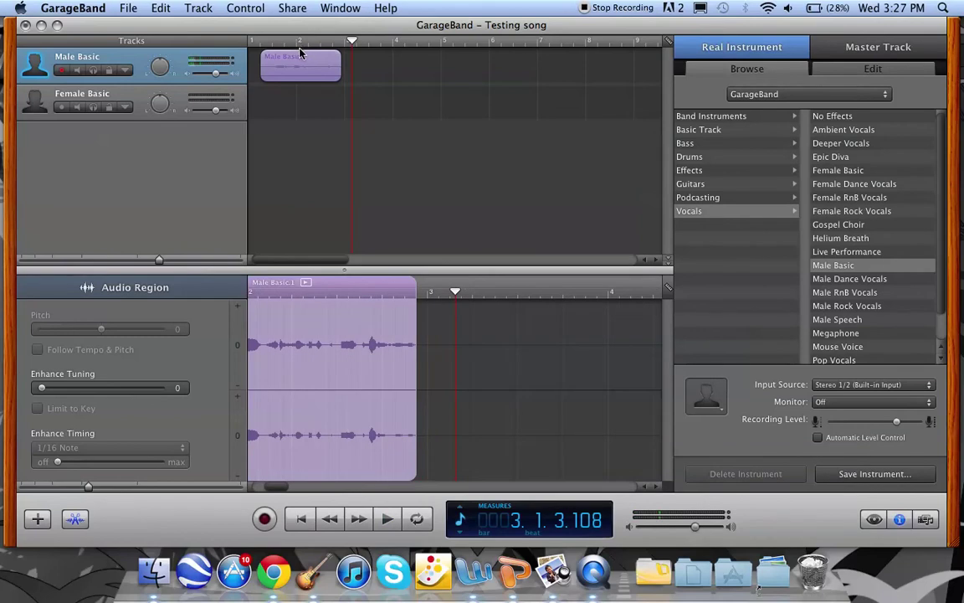
key(super+z)
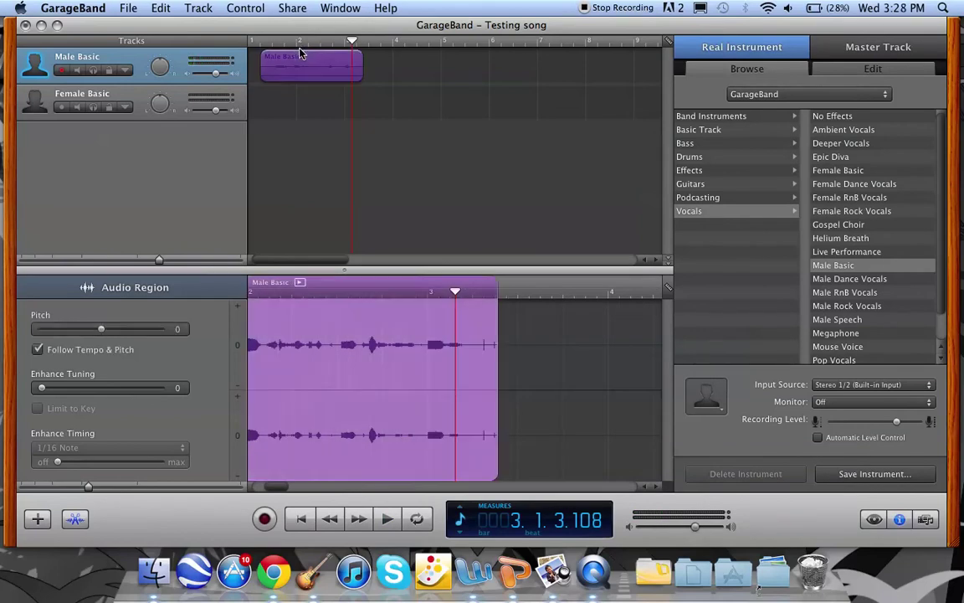
drag(528, 343, 462, 349)
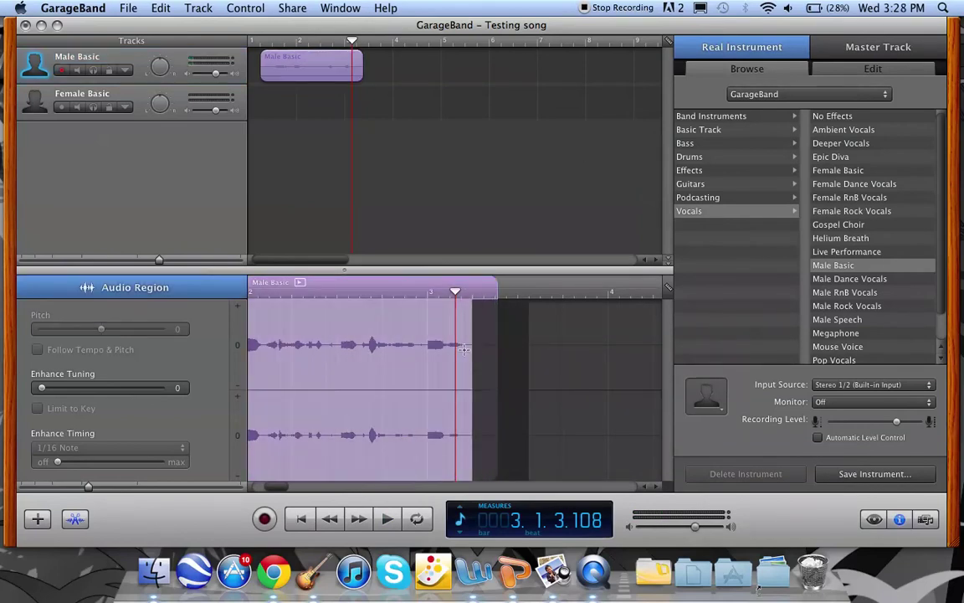
key(Delete)
click(334, 42)
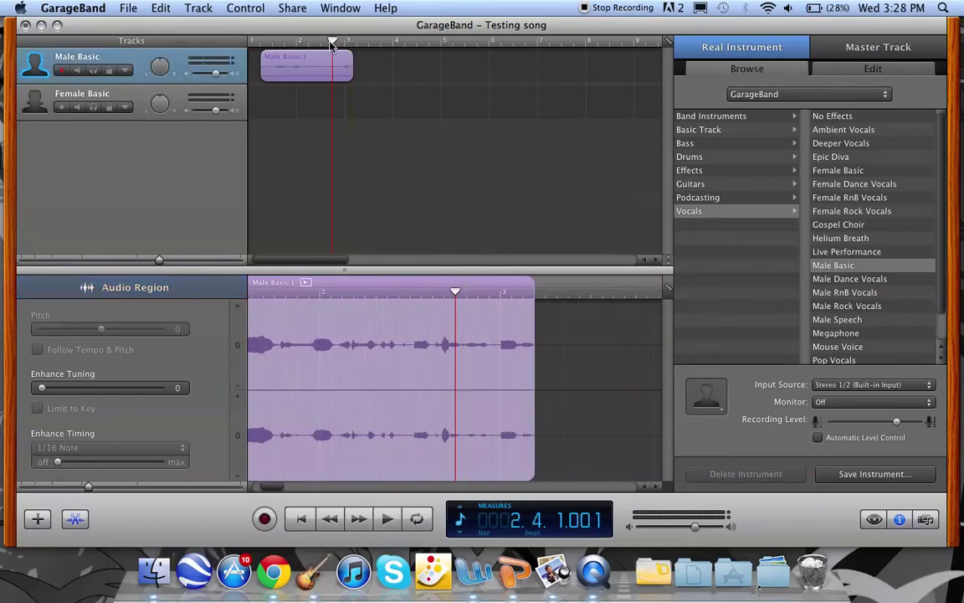
key(space)
key(space)
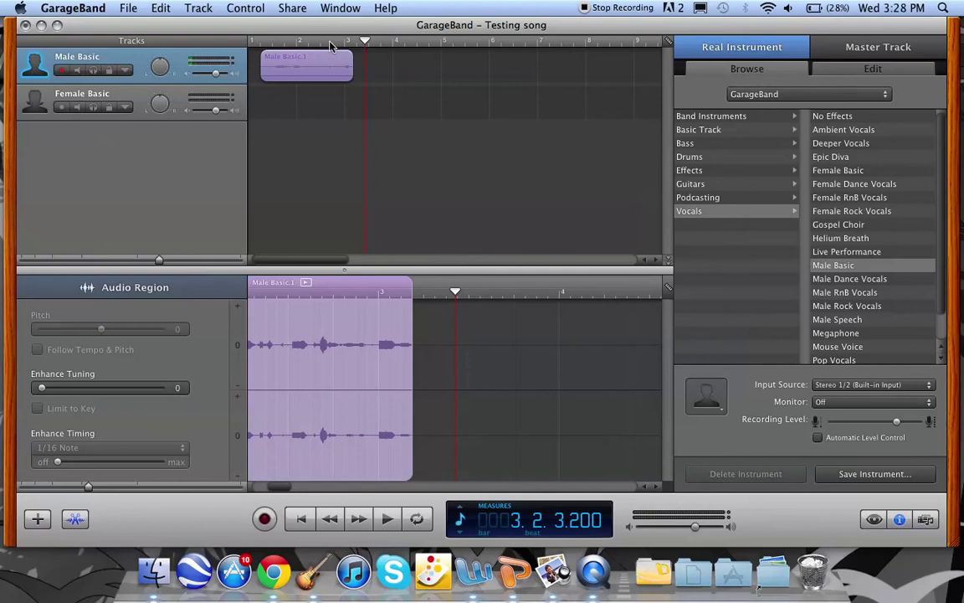
Step: Drag the Male Basic.1 region to start at bar 1 and close the editor
drag(300, 67, 266, 80)
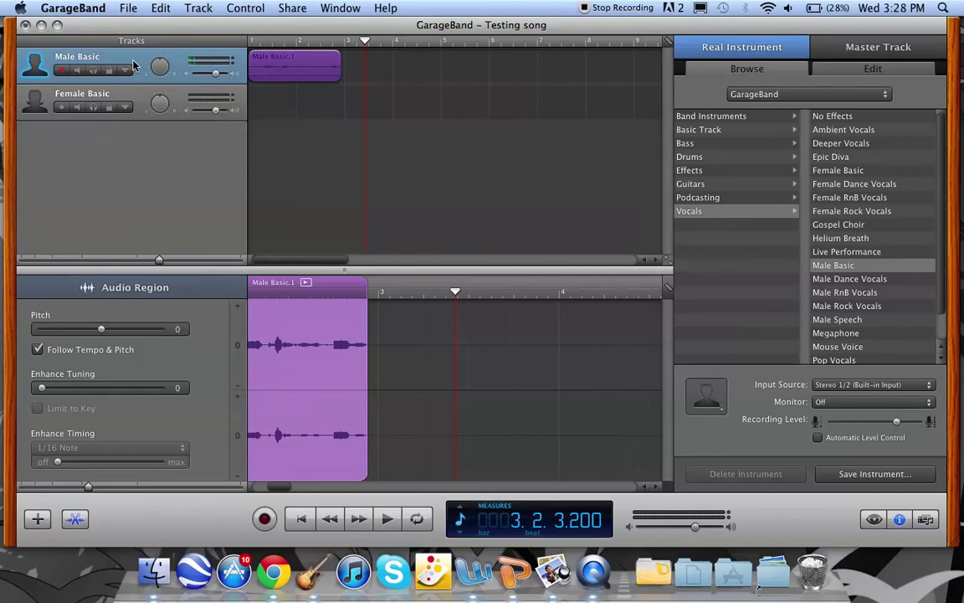
click(128, 89)
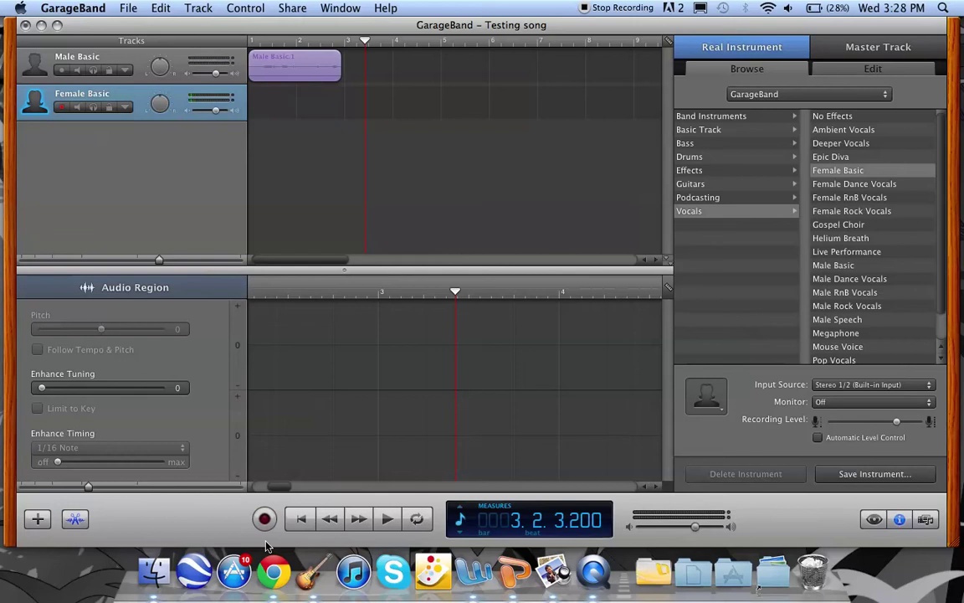
click(181, 71)
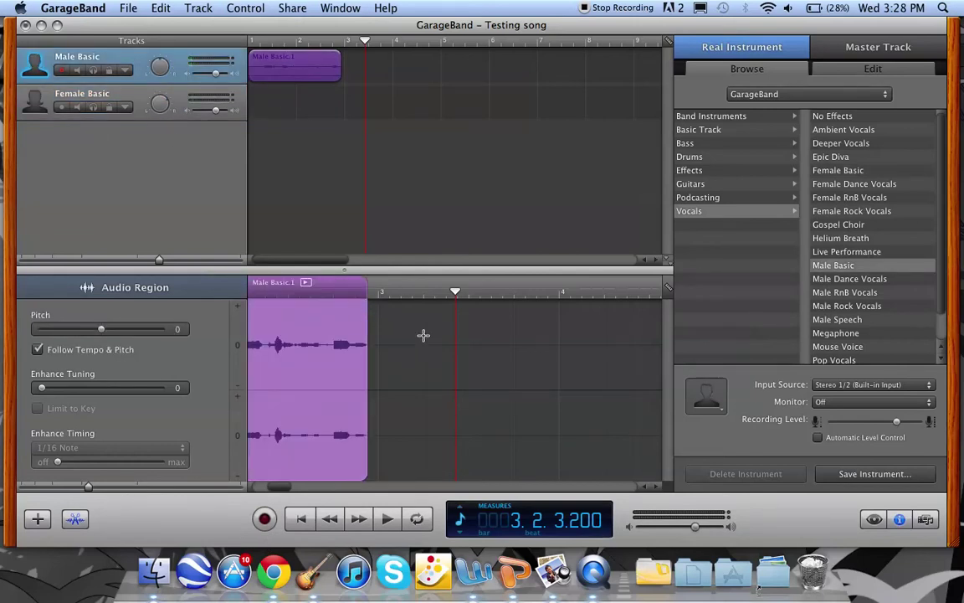
click(75, 519)
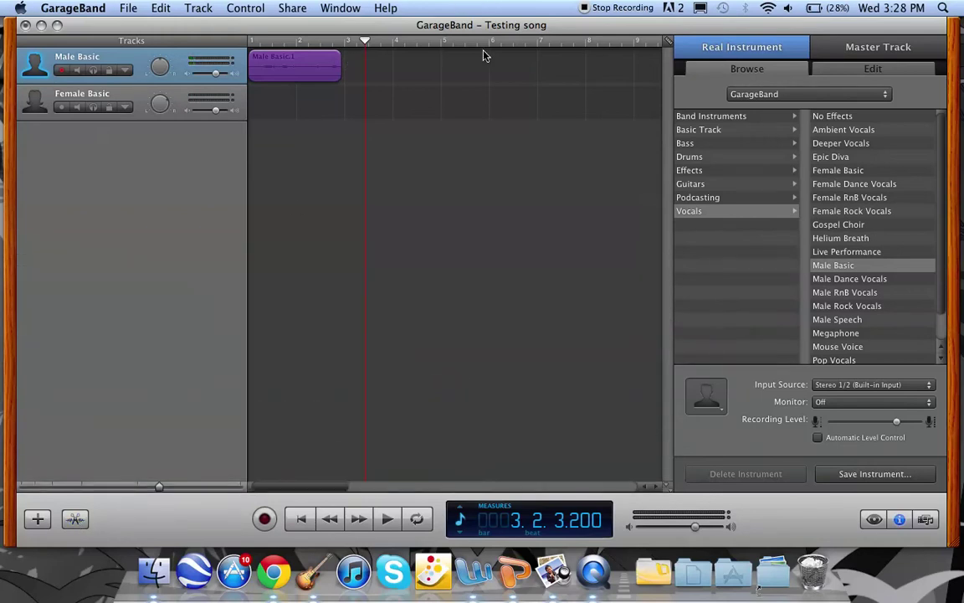
Step: Pan Male Basic, set its volume and the master volume to 0 dB, and recording level to 21%
click(900, 520)
drag(173, 70, 260, 52)
drag(215, 73, 224, 73)
drag(695, 526, 719, 525)
drag(894, 421, 844, 427)
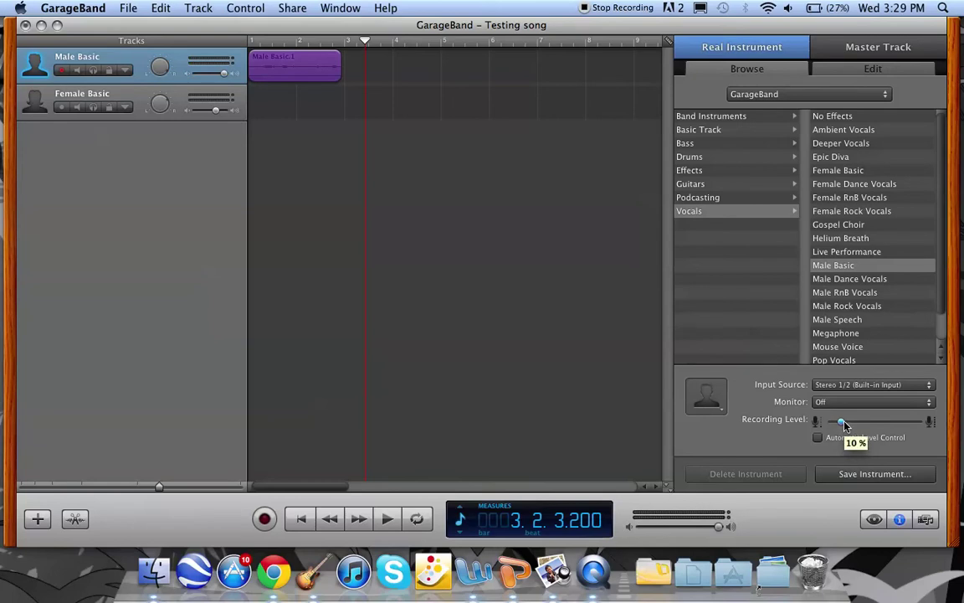
drag(845, 426, 870, 426)
Step: Open the loop browser and, after trying Jazz, Acoustic and Relaxed, filter to All Drums only
click(881, 521)
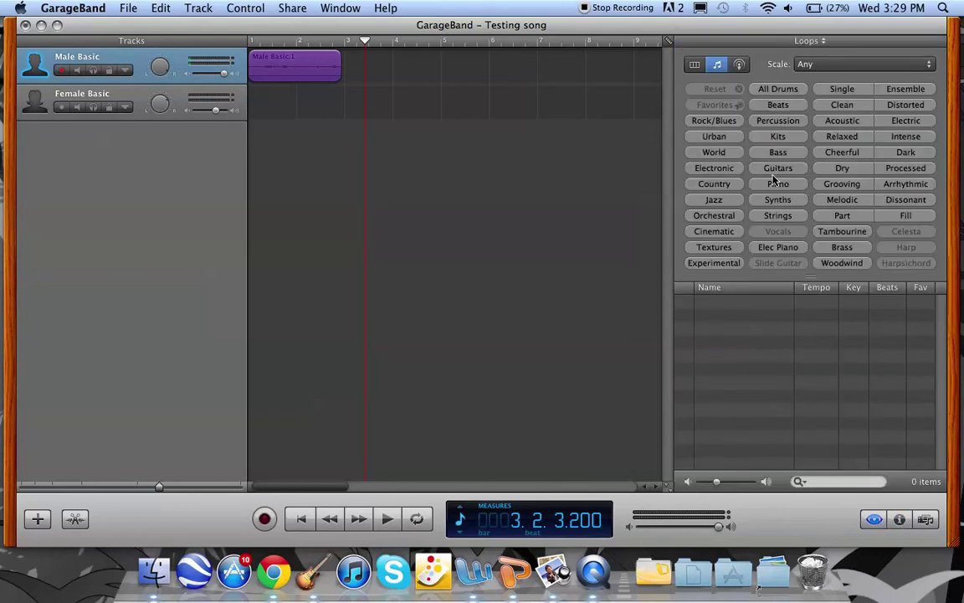
click(714, 201)
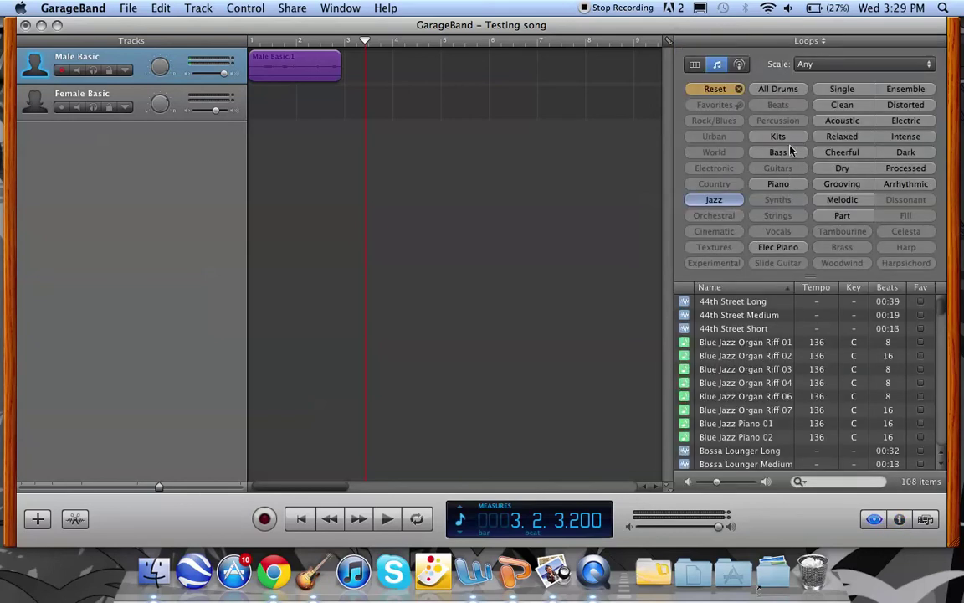
click(778, 90)
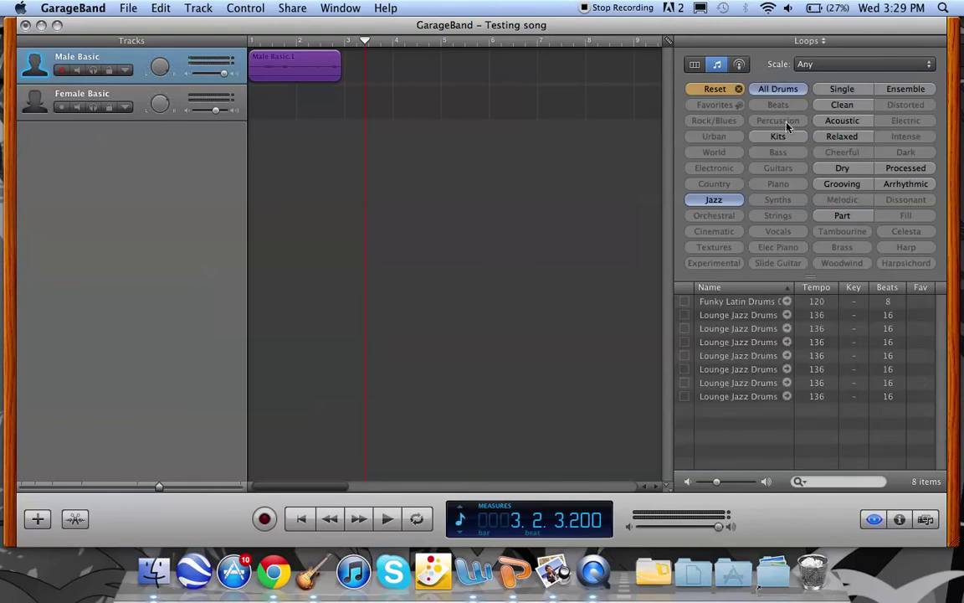
click(838, 124)
click(839, 137)
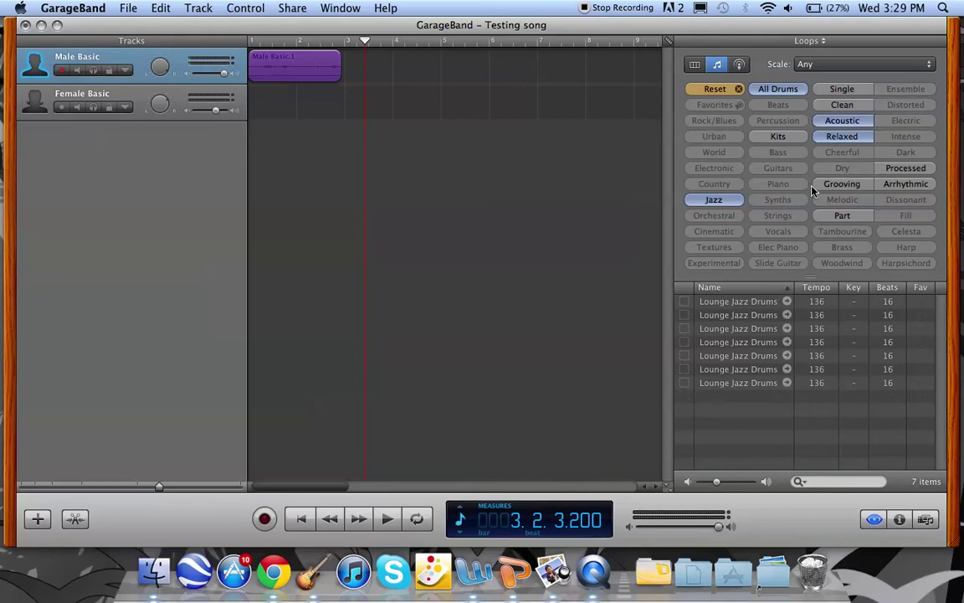
click(837, 137)
click(835, 124)
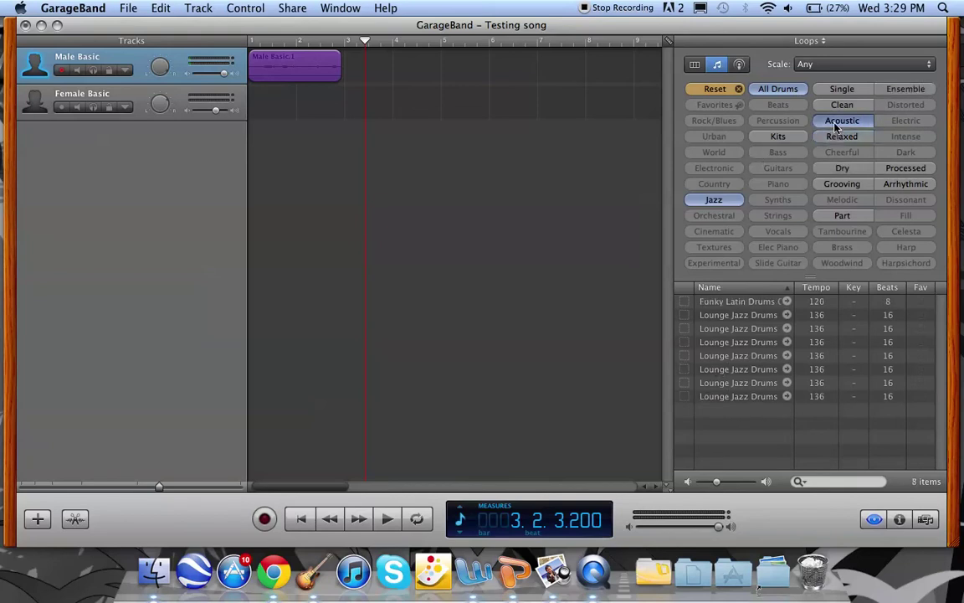
click(714, 201)
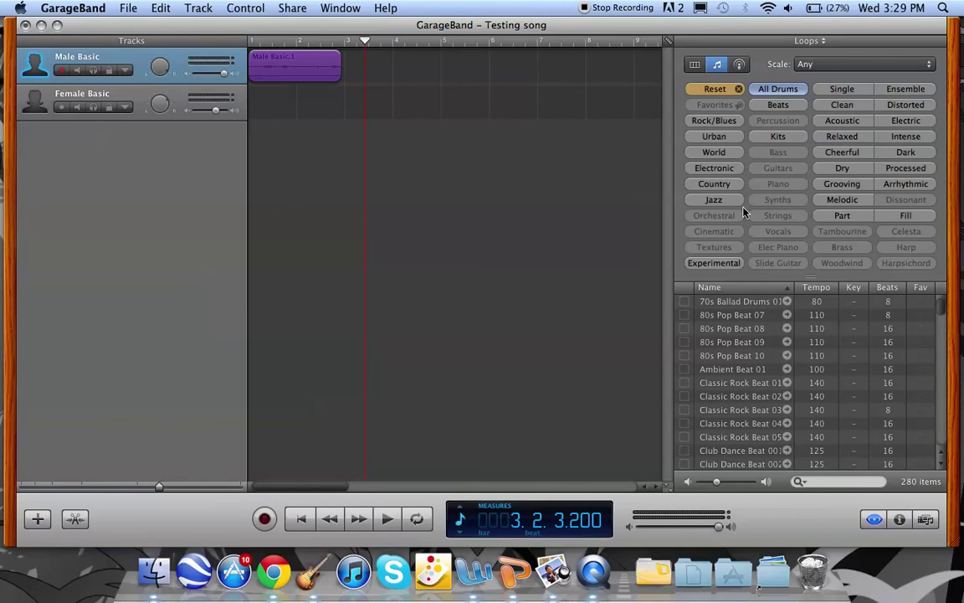
scroll(736, 344, down, 5)
Step: Add the Club Dance Beat 005 loop as a new Beats track and play from the start
click(740, 339)
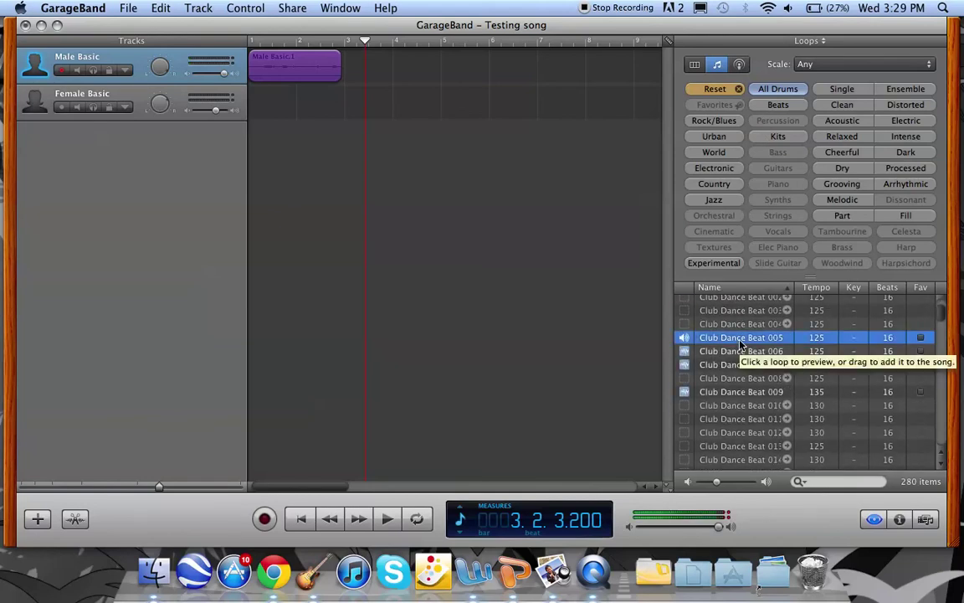
drag(736, 343, 269, 132)
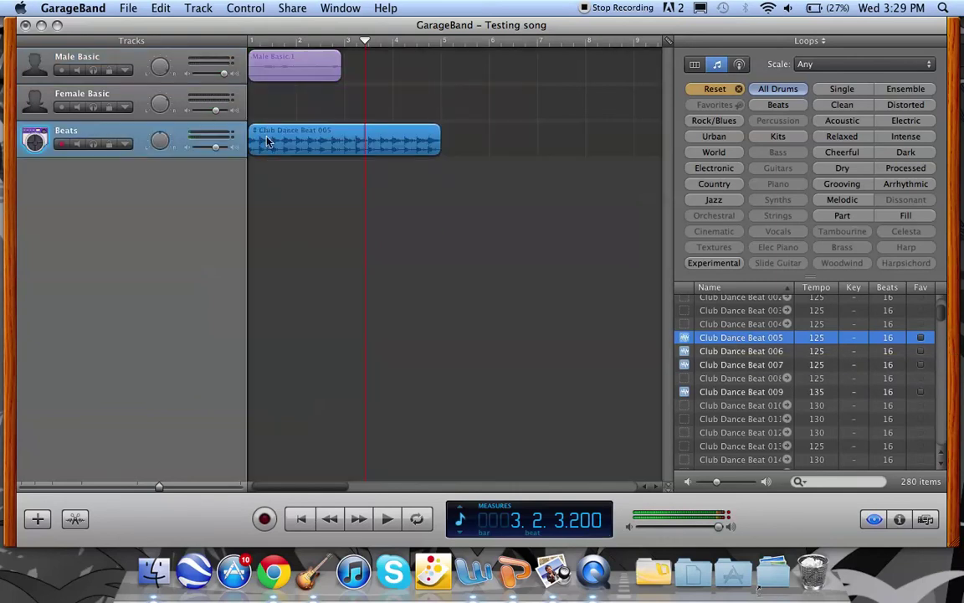
click(260, 42)
key(space)
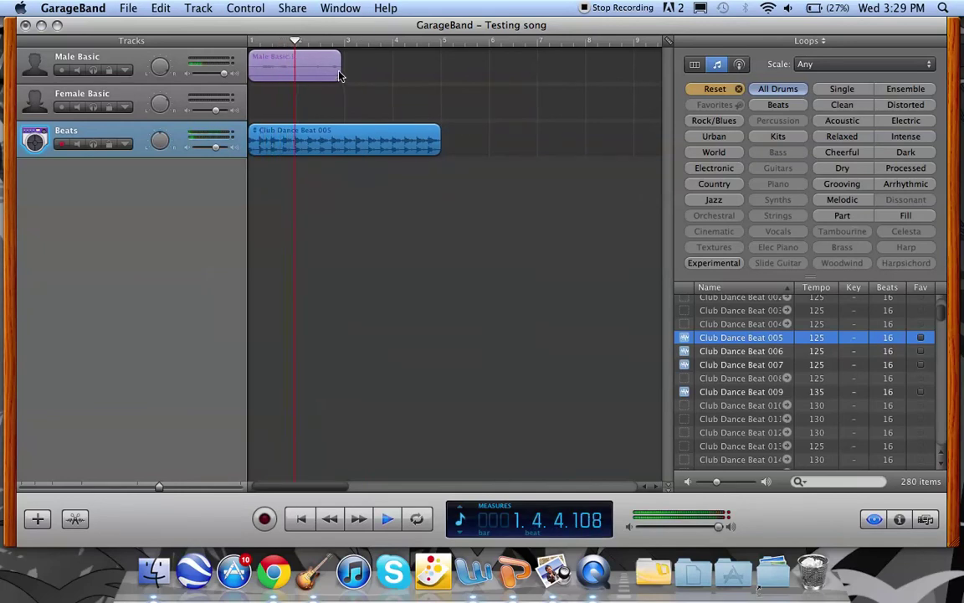
Step: Solo the Beats track and extend its region to repeat once, then play it
click(93, 144)
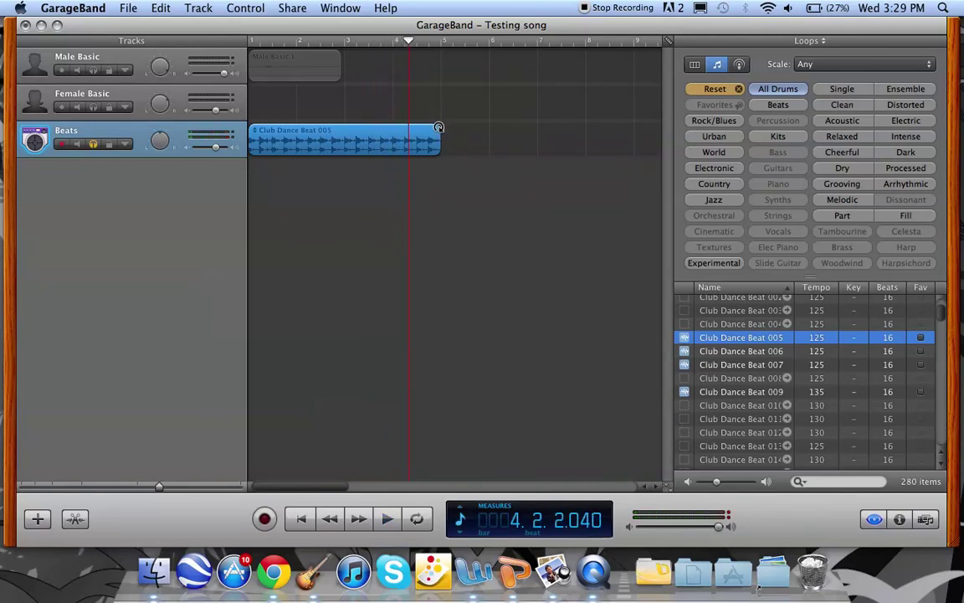
drag(439, 127, 612, 132)
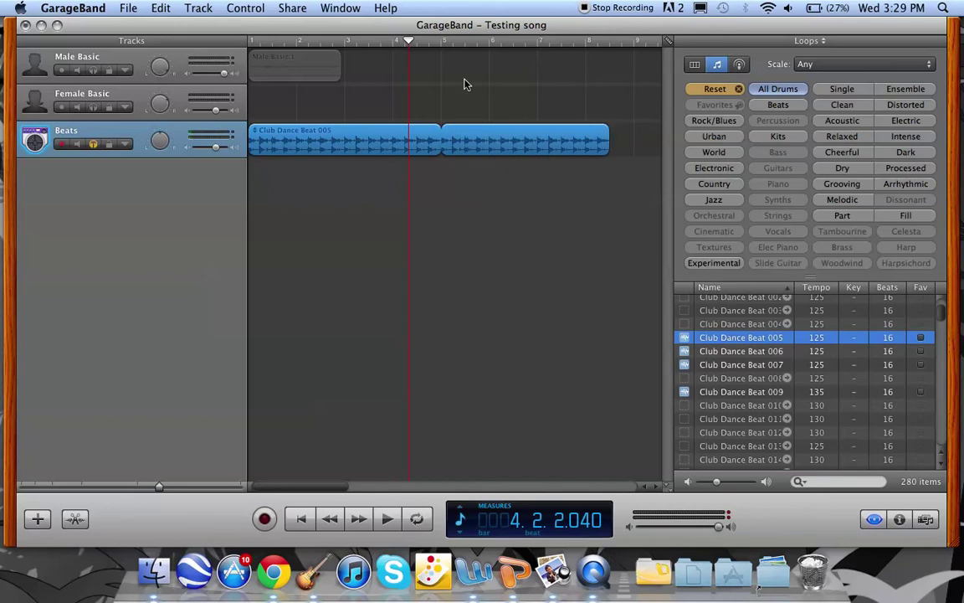
key(space)
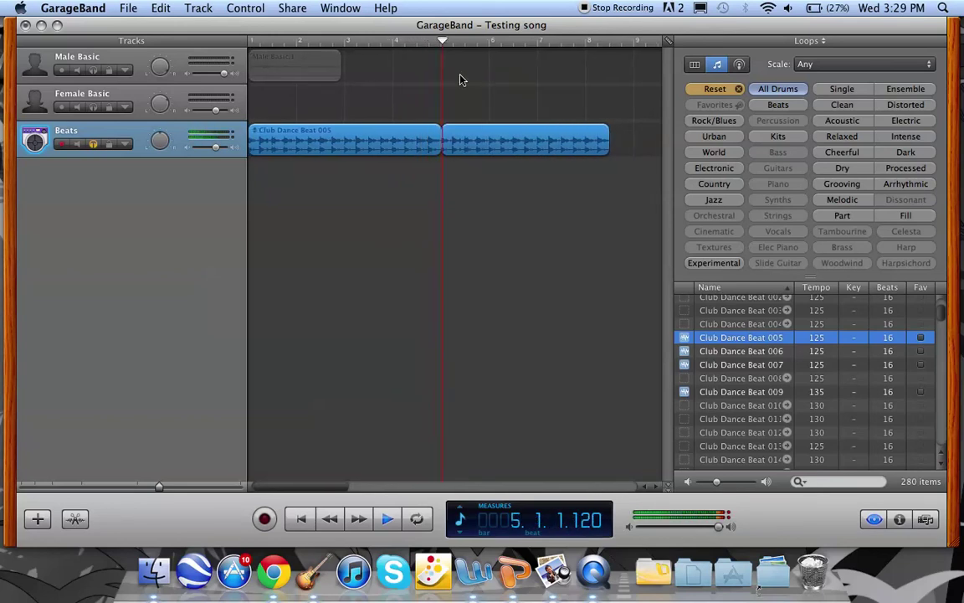
key(space)
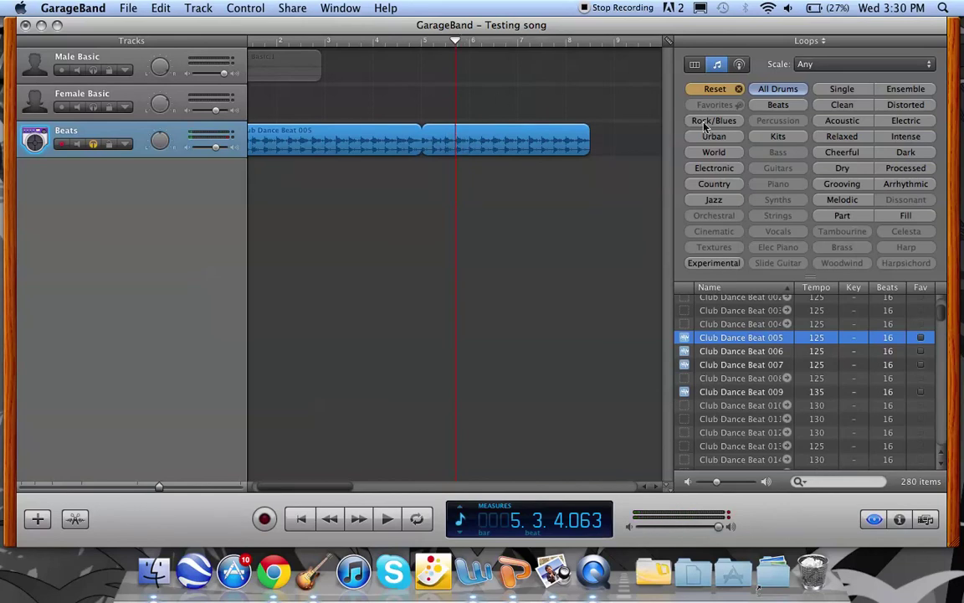
Step: Search the iTunes library for 'get ba' and drag Get Back Up onto the Female Basic track
click(926, 519)
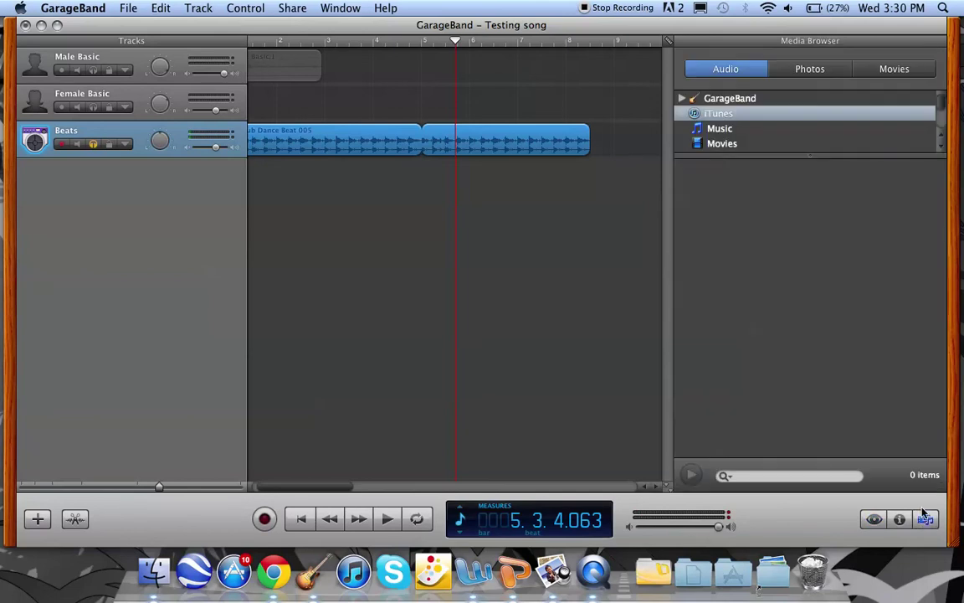
click(836, 477)
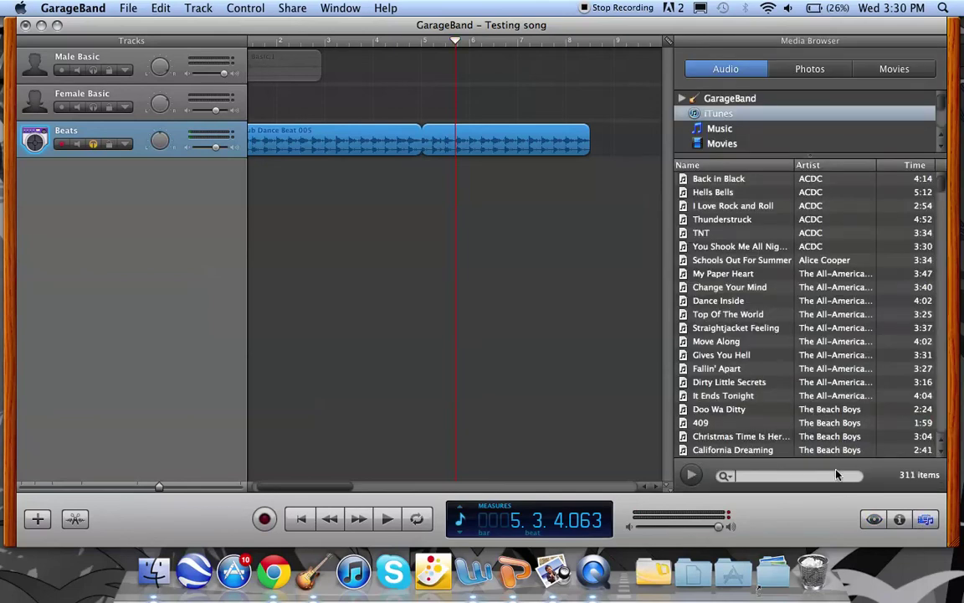
scroll(811, 408, down, 5)
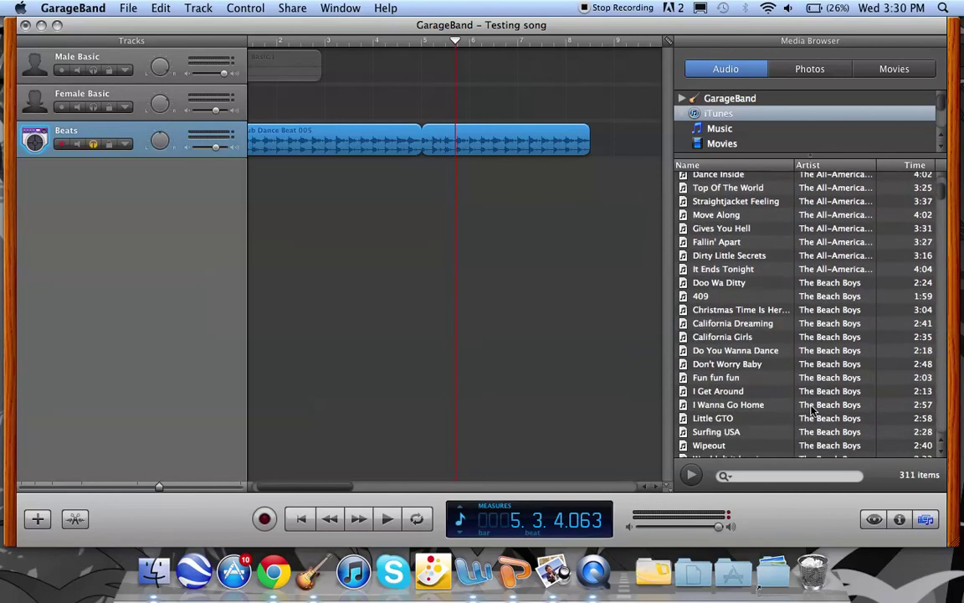
scroll(811, 408, down, 2)
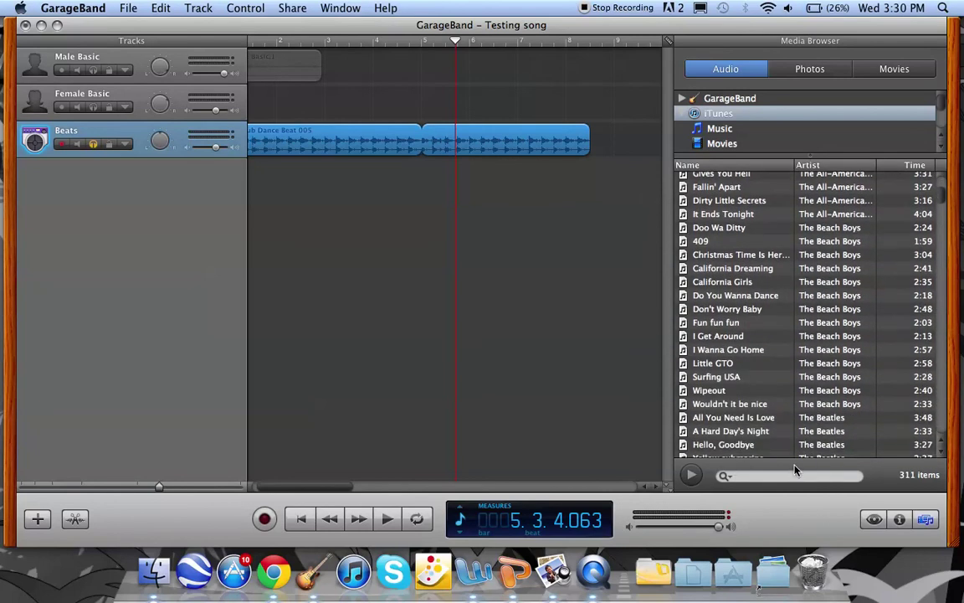
scroll(800, 432, down, 5)
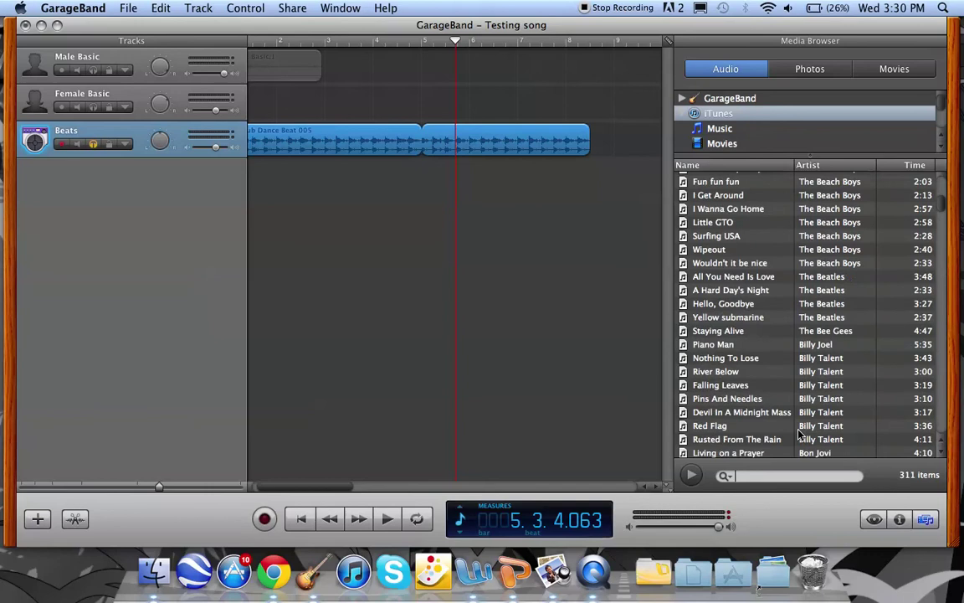
scroll(799, 432, down, 1)
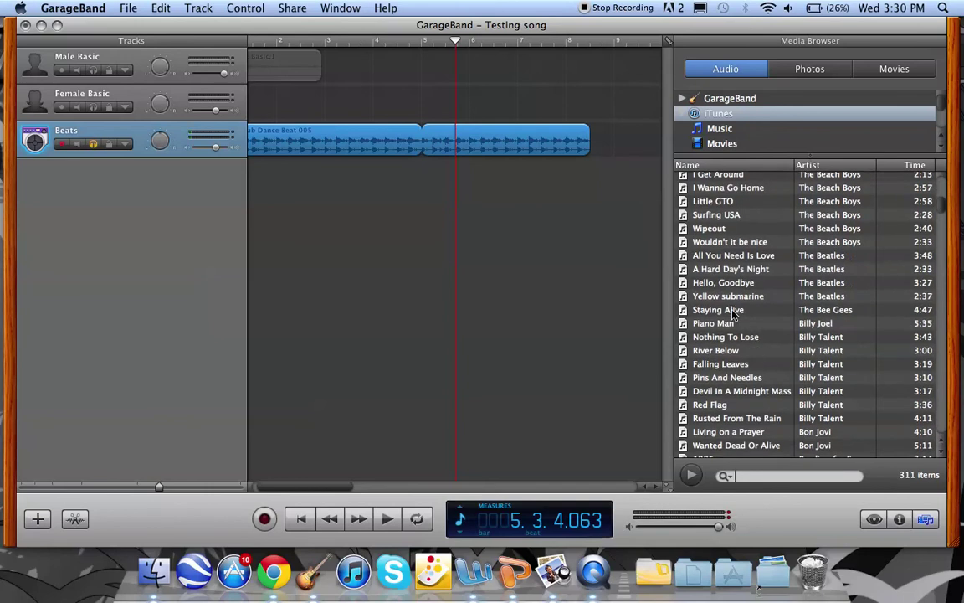
scroll(751, 456, down, 2)
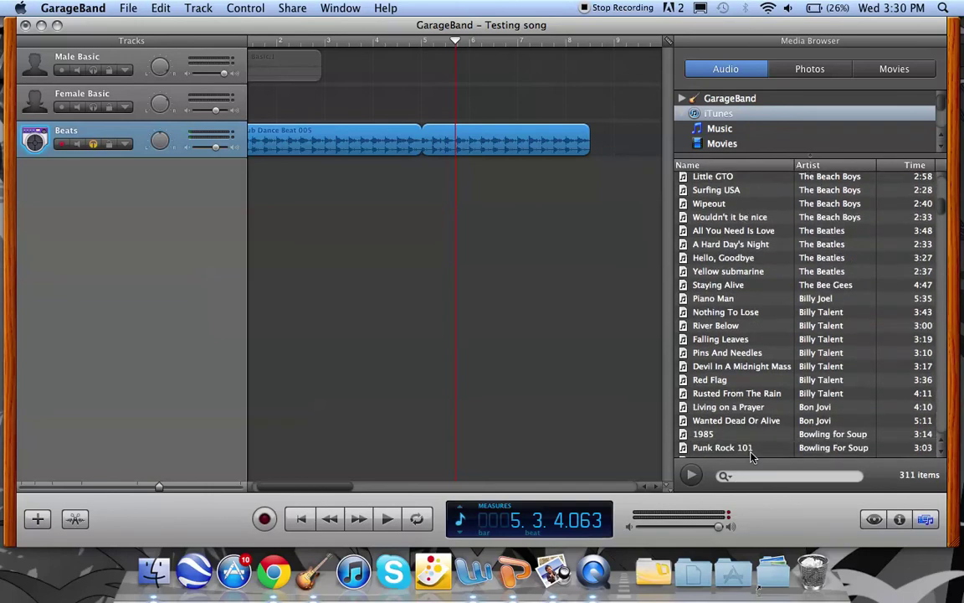
click(773, 475)
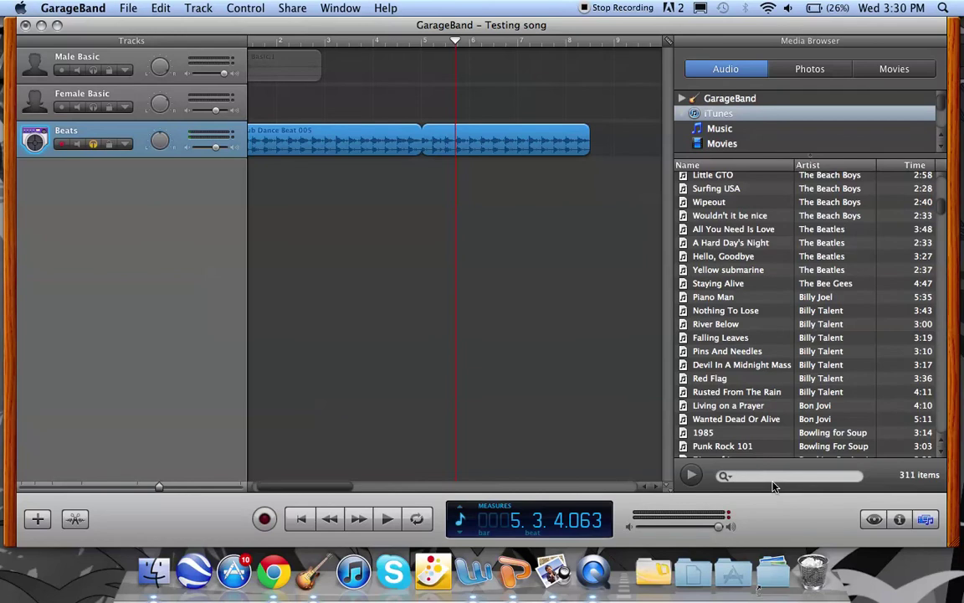
text(get back)
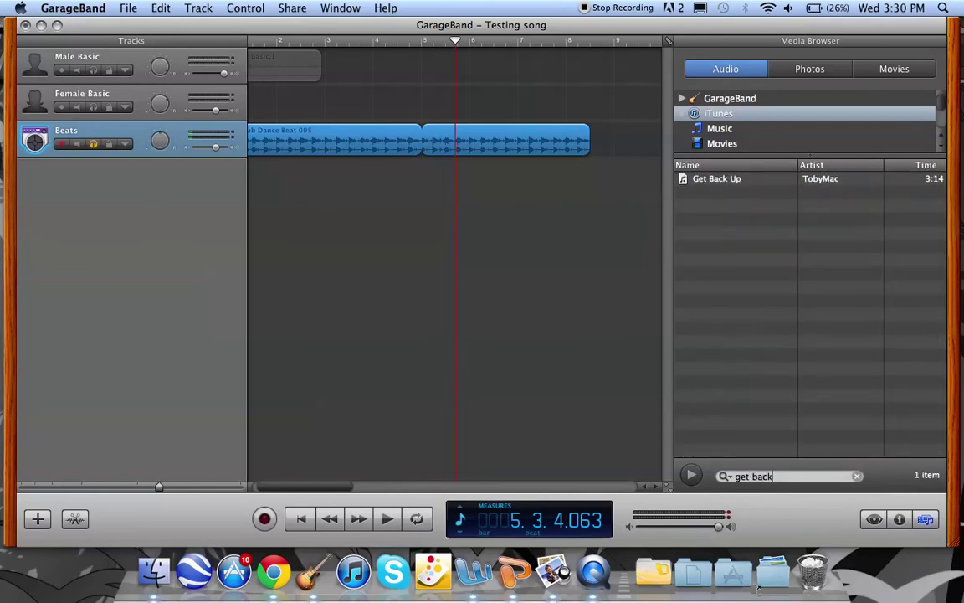
drag(793, 181, 215, 110)
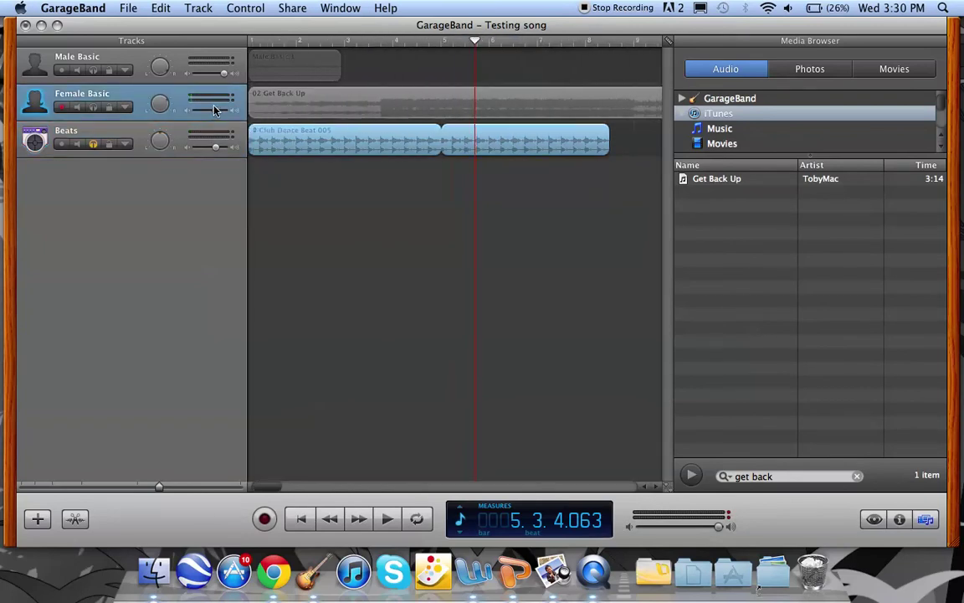
Step: Move solo from Beats to Female Basic and Male Basic, playing from near bar 2
click(324, 43)
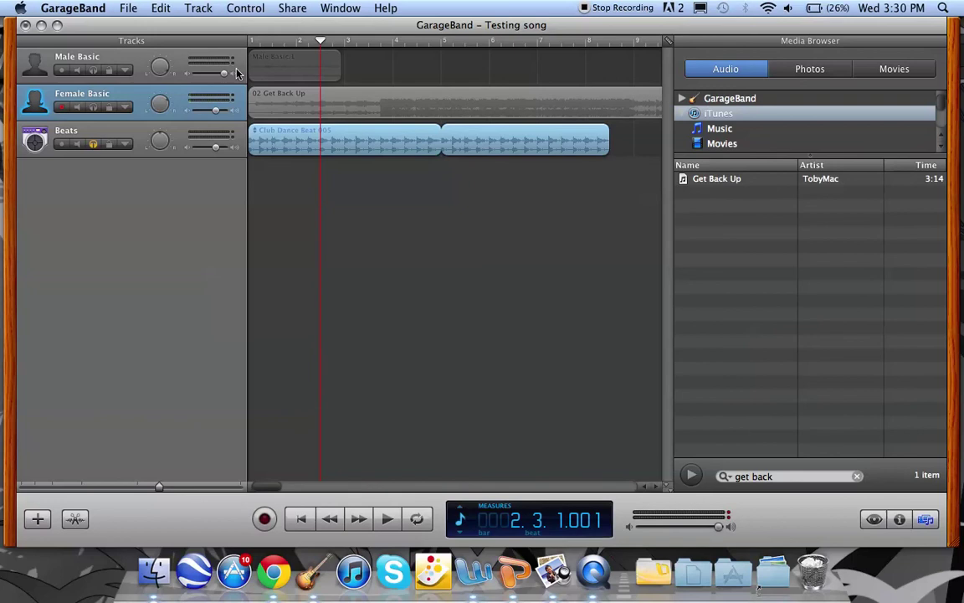
click(94, 144)
click(93, 107)
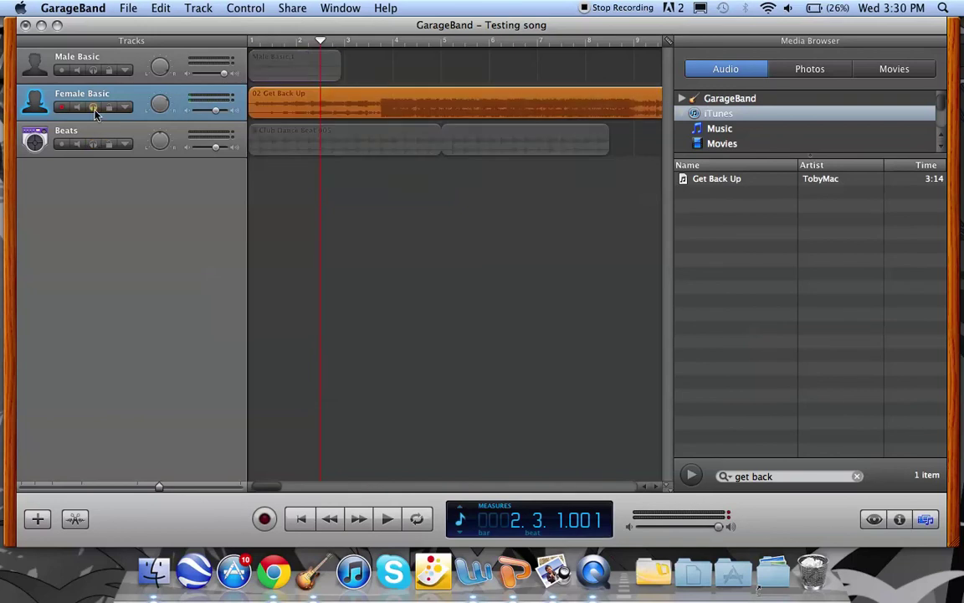
key(space)
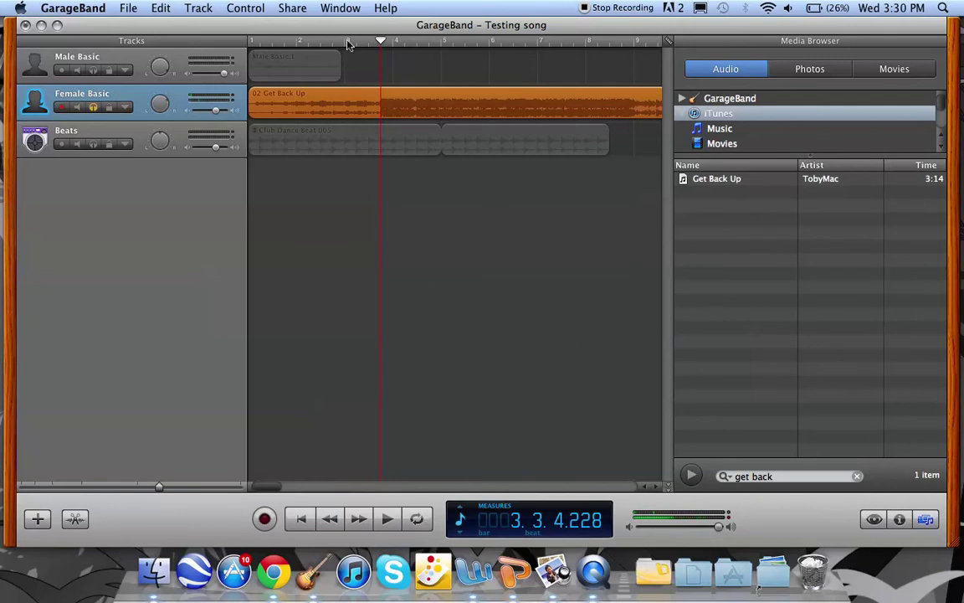
click(61, 71)
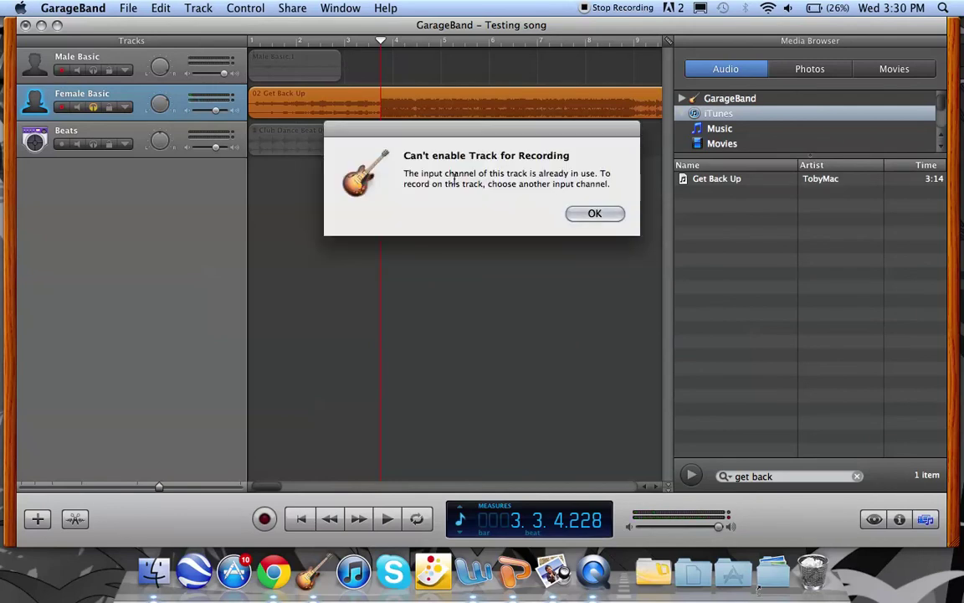
click(594, 215)
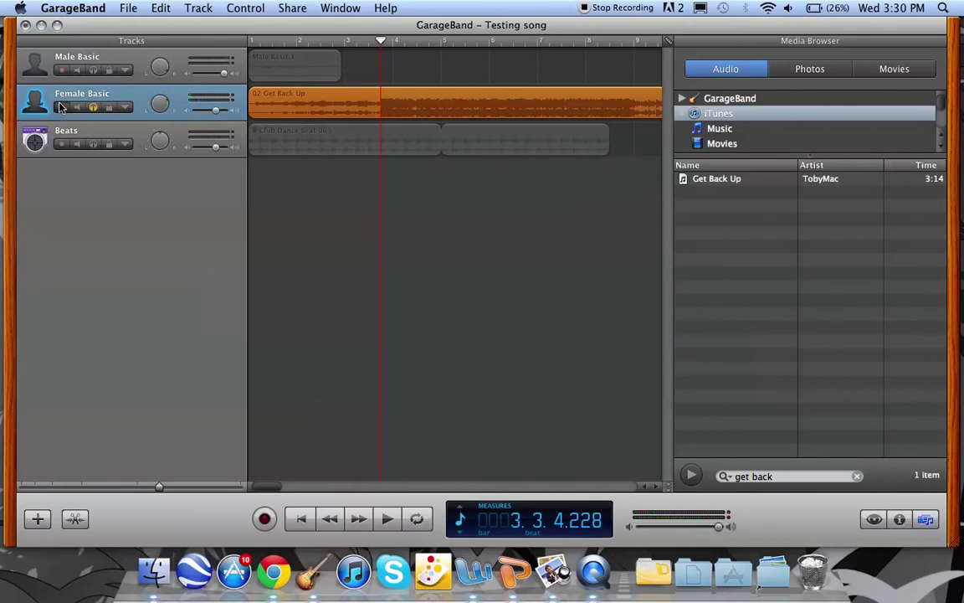
click(93, 70)
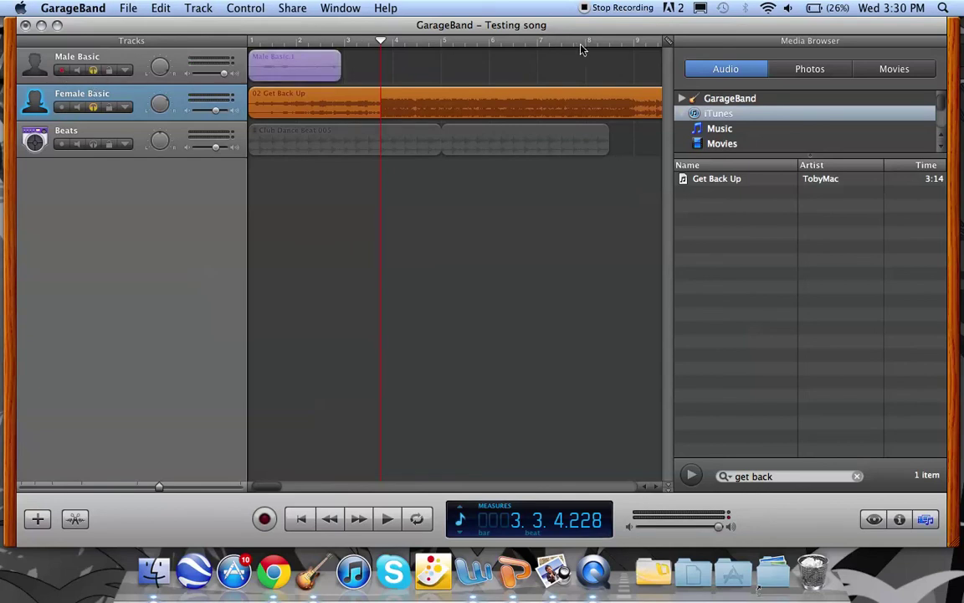
Step: Play the song and set the playhead back to the start of bar 8
scroll(577, 71, right, 3)
key(space)
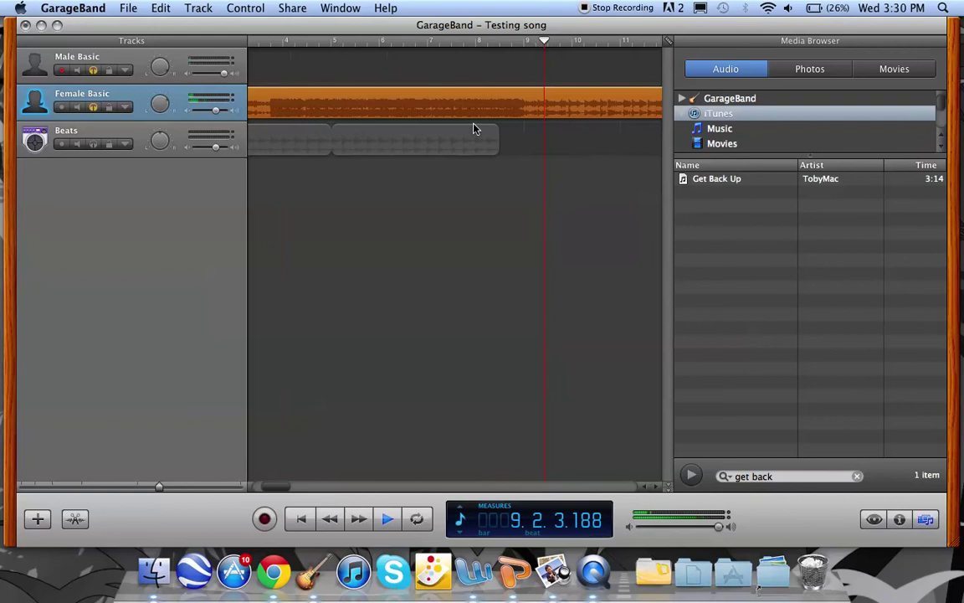
click(408, 44)
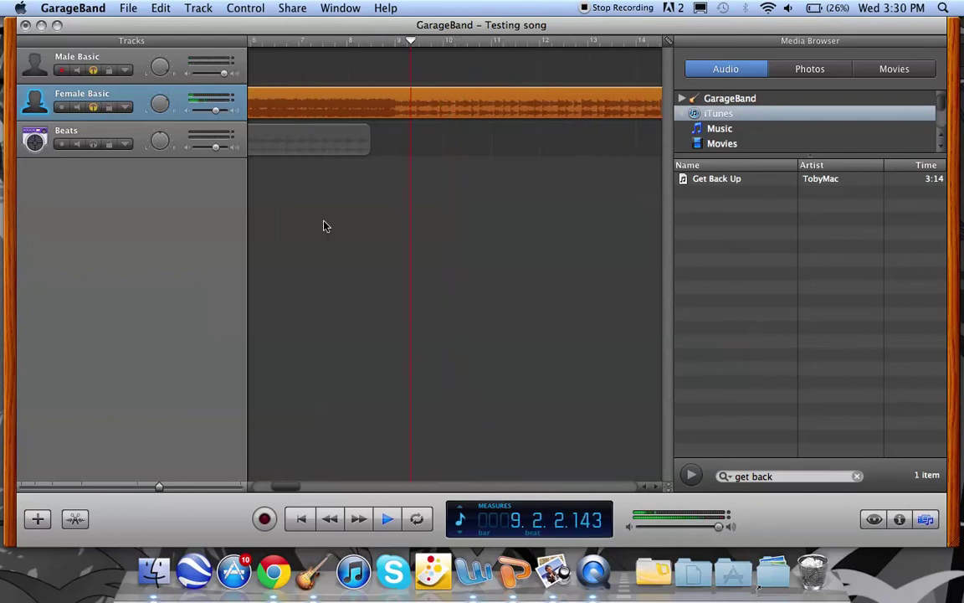
click(360, 46)
key(space)
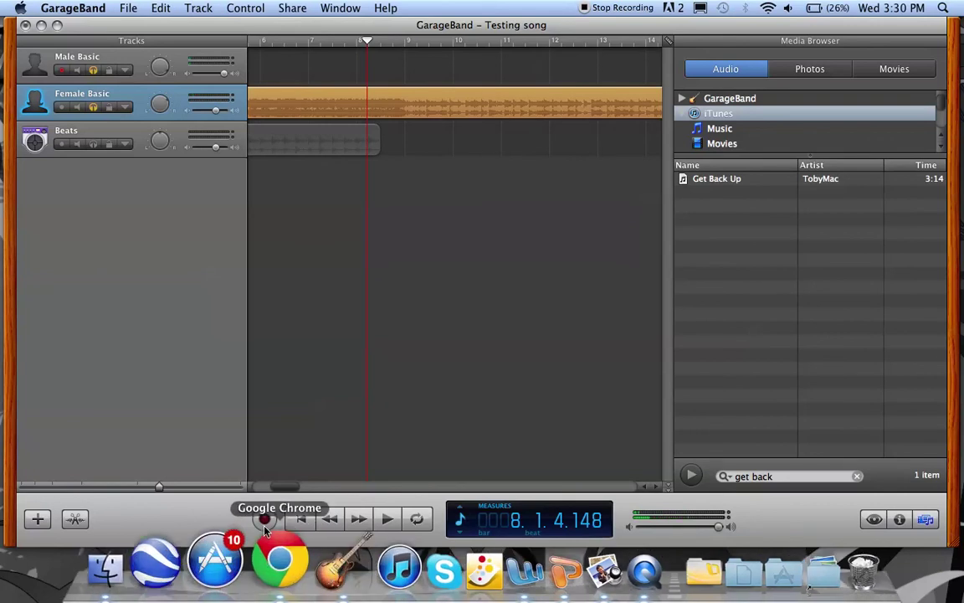
Step: Record a new male vocal take on the Male Basic track after a brief first attempt
click(264, 518)
key(space)
key(space)
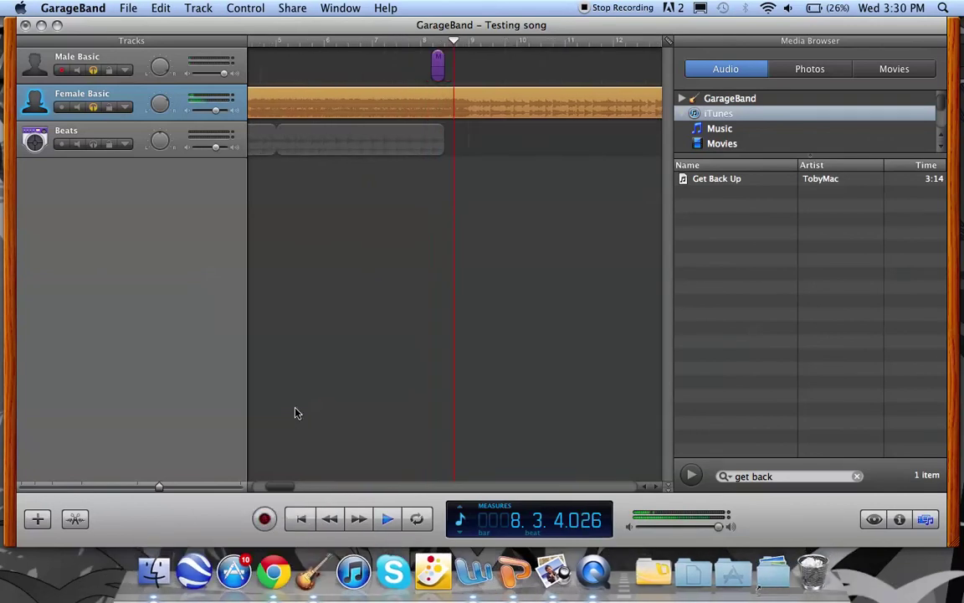
click(264, 519)
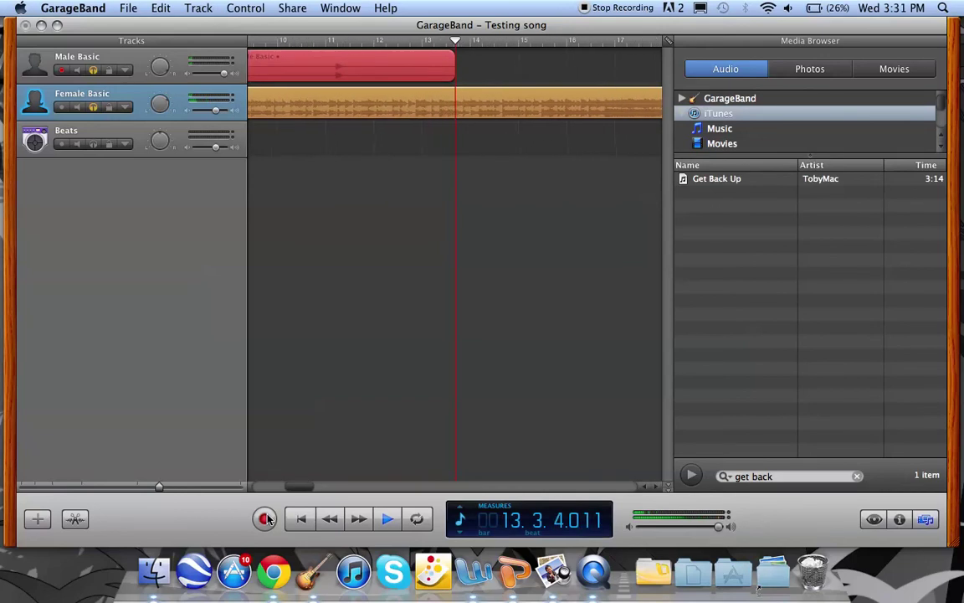
click(266, 519)
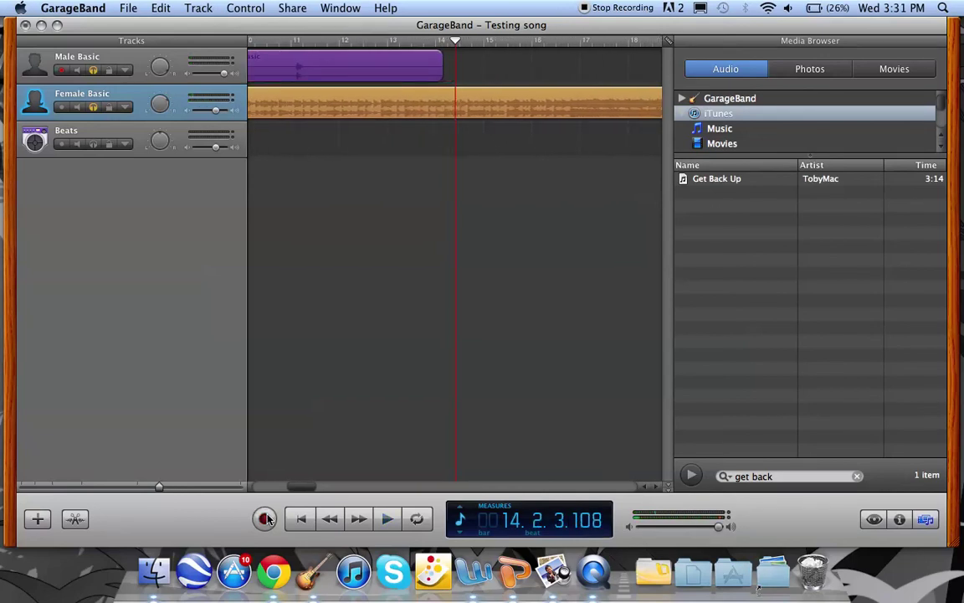
Step: Play back the new take from bar 10.2, then lower Female Basic's volume
click(255, 38)
key(space)
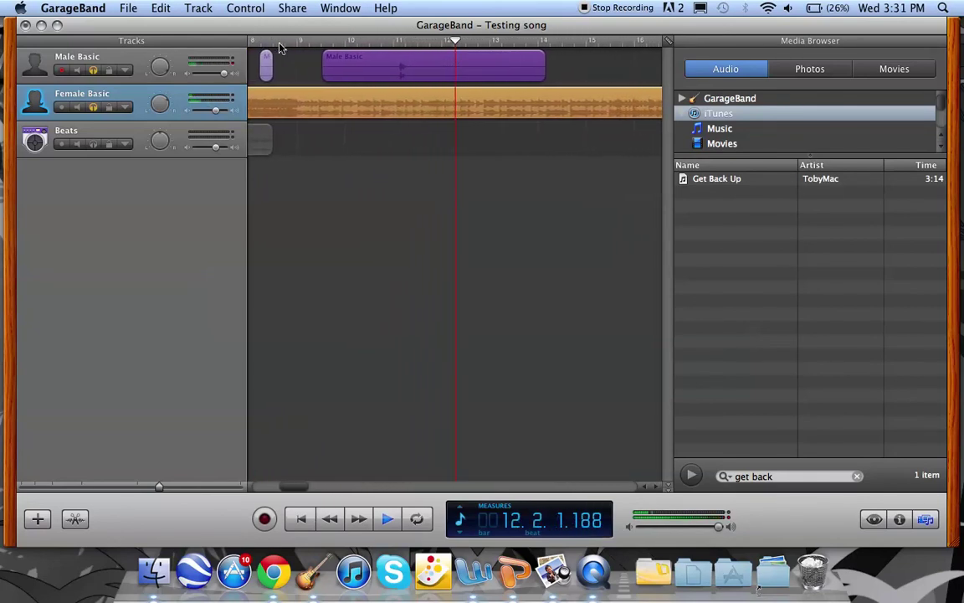
key(space)
drag(216, 109, 237, 167)
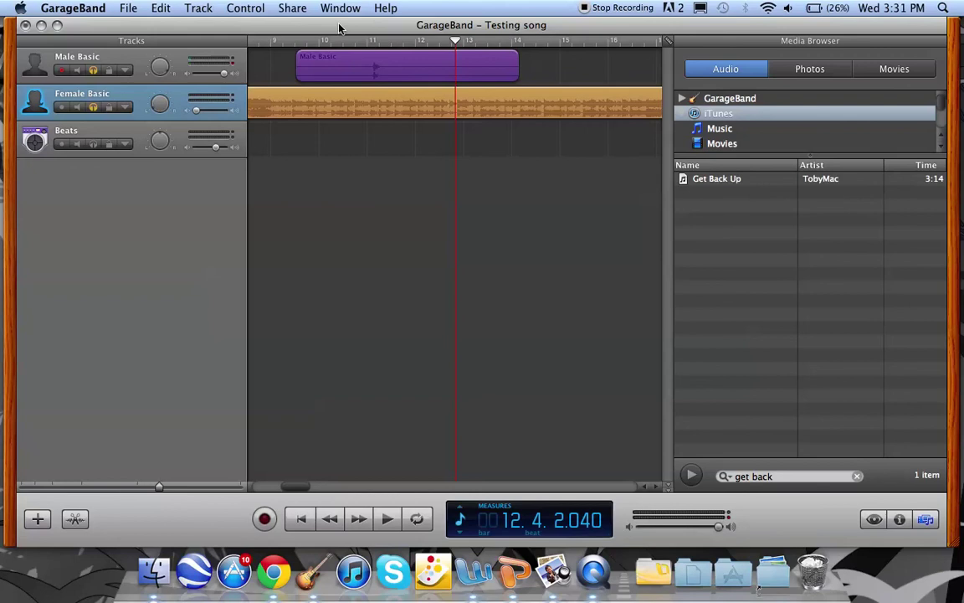
Step: Play from bar 10, nudge Female Basic's volume up slightly, and select Male Basic
click(314, 42)
key(space)
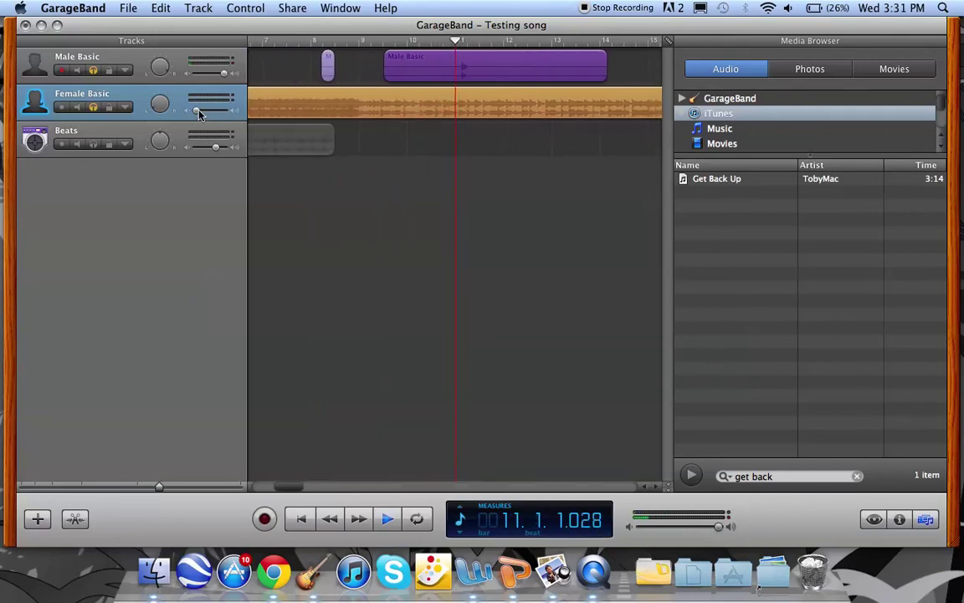
drag(196, 110, 201, 110)
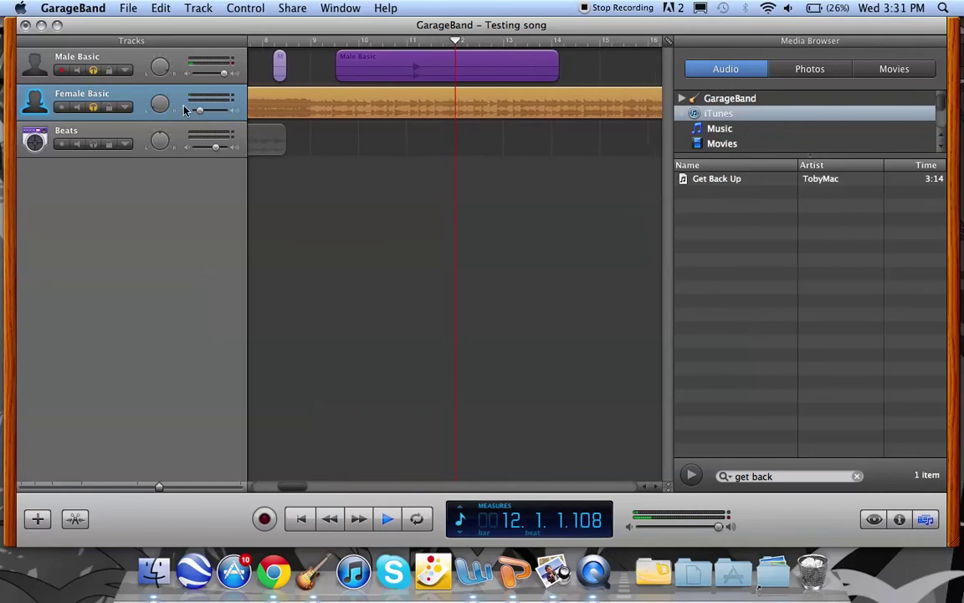
mouse_move(166, 110)
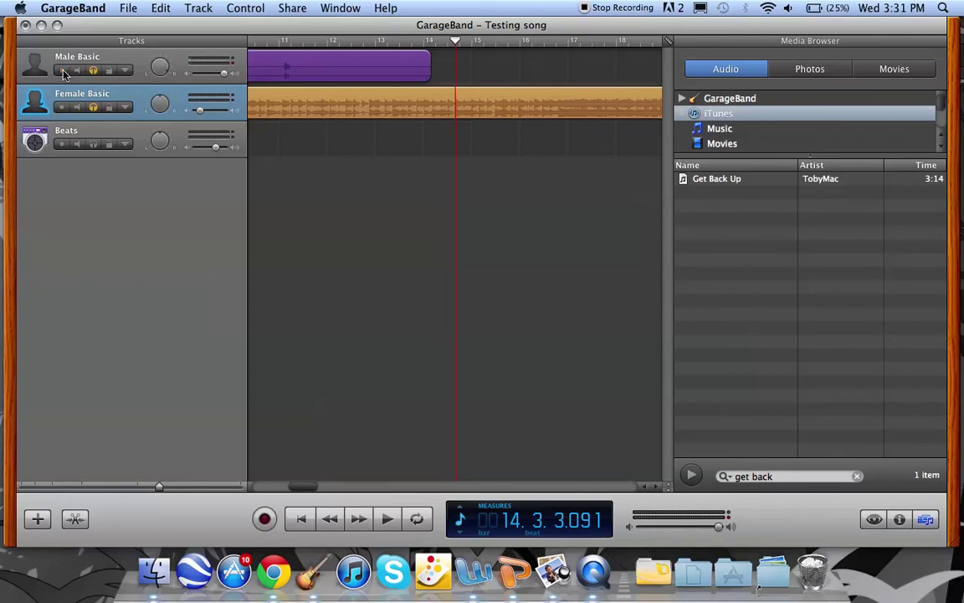
click(329, 71)
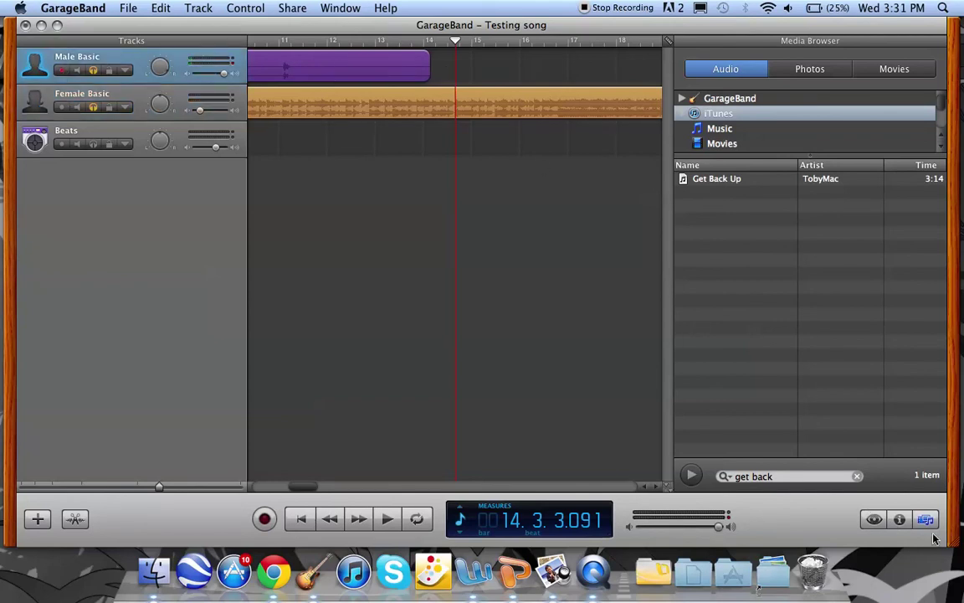
Step: Switch the side panel through Track Info, Loop Browser and Media Browser, ending on loops; toggle the Editor
click(900, 520)
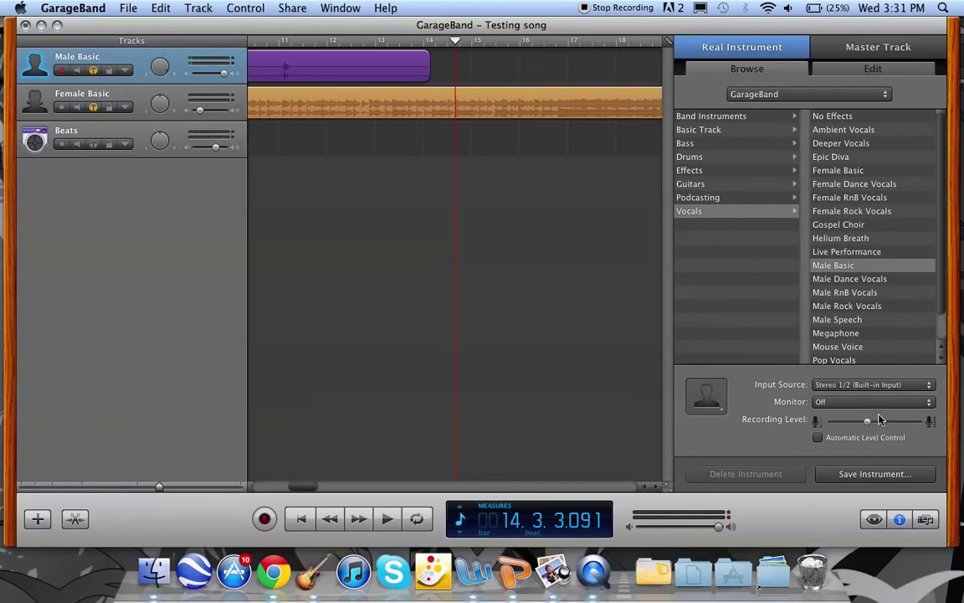
click(874, 520)
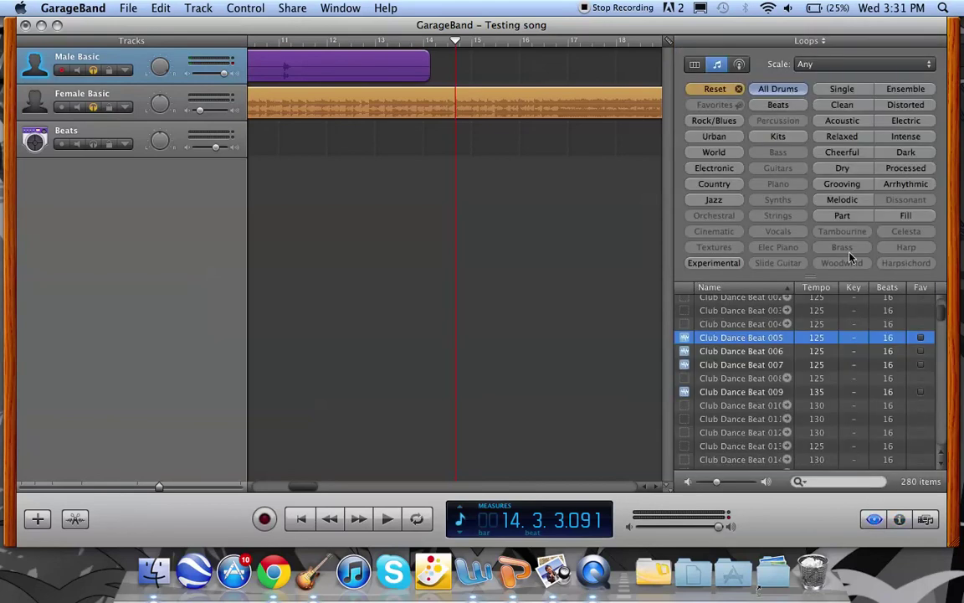
click(925, 520)
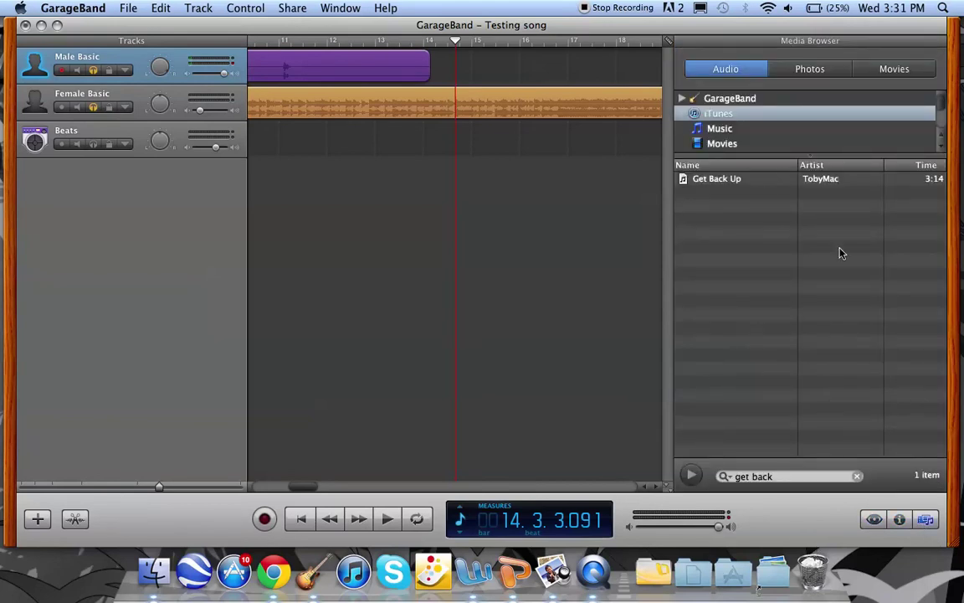
click(873, 519)
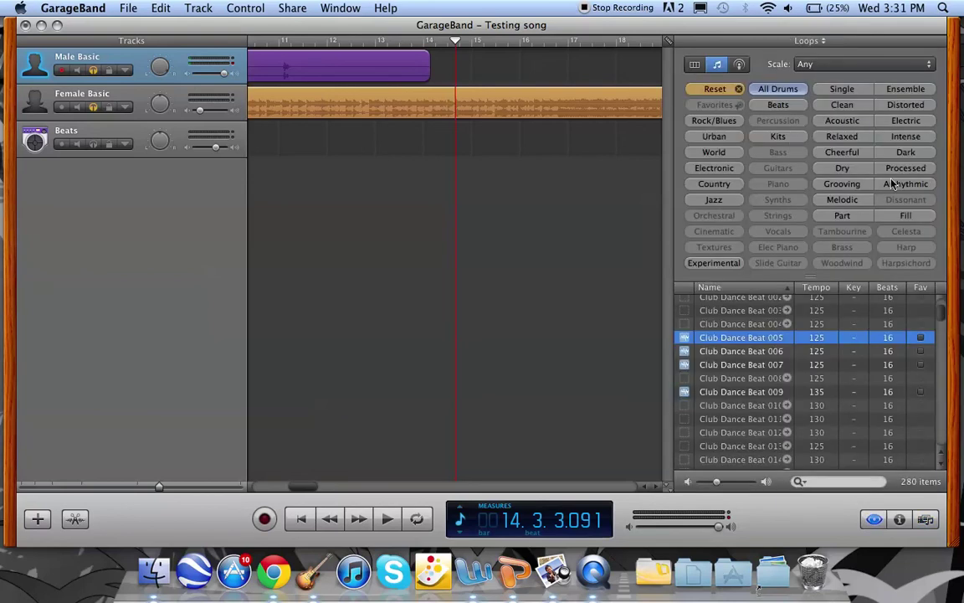
click(84, 519)
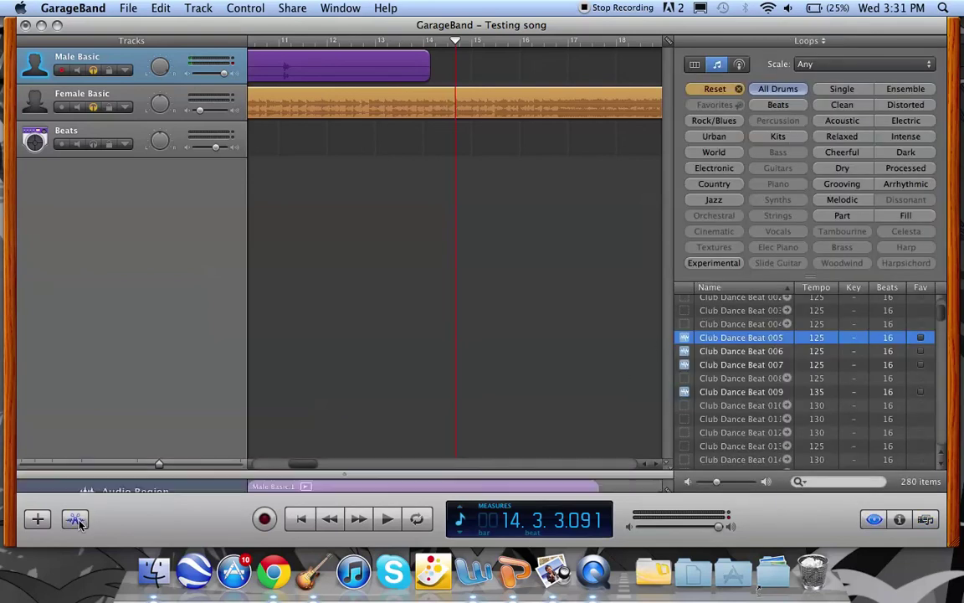
click(75, 519)
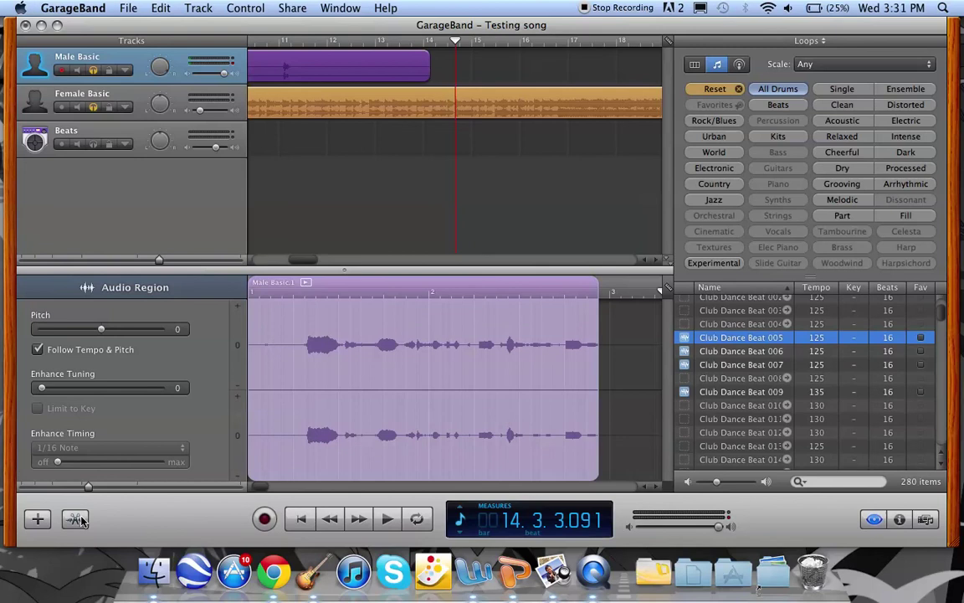